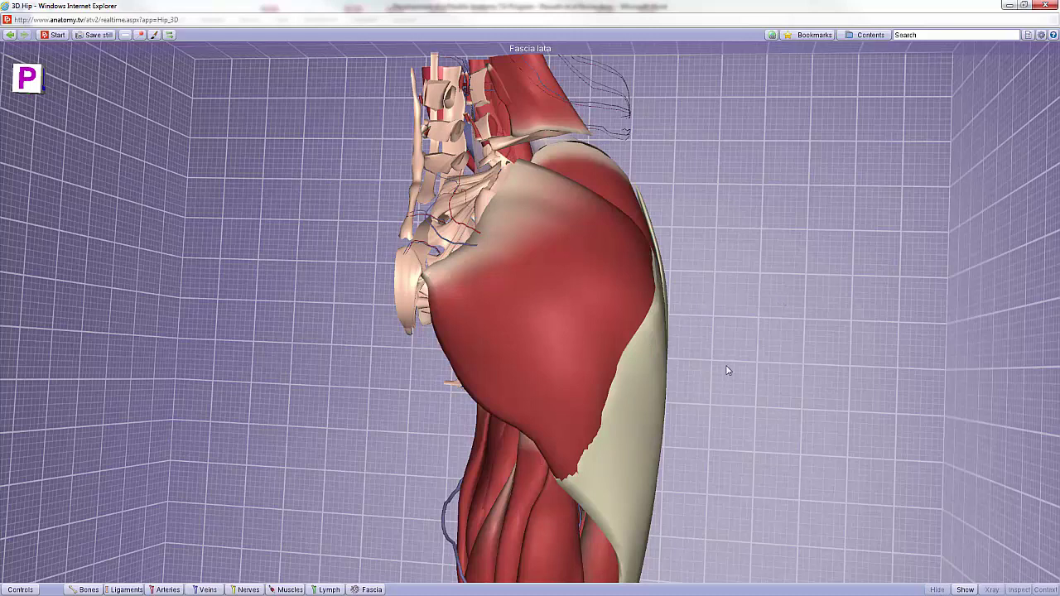
# Step: Hide the gluteus maximus and then the gluteus medius on the posterior side of the hip model
pyautogui.moveTo(727, 370); pyautogui.dragTo(778, 348)
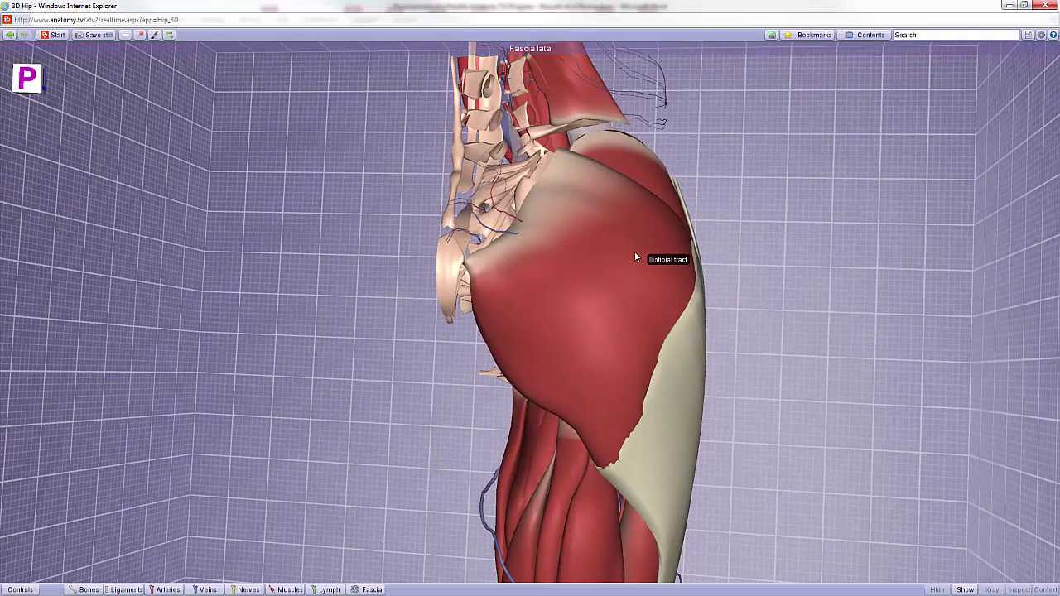
pyautogui.click(589, 291)
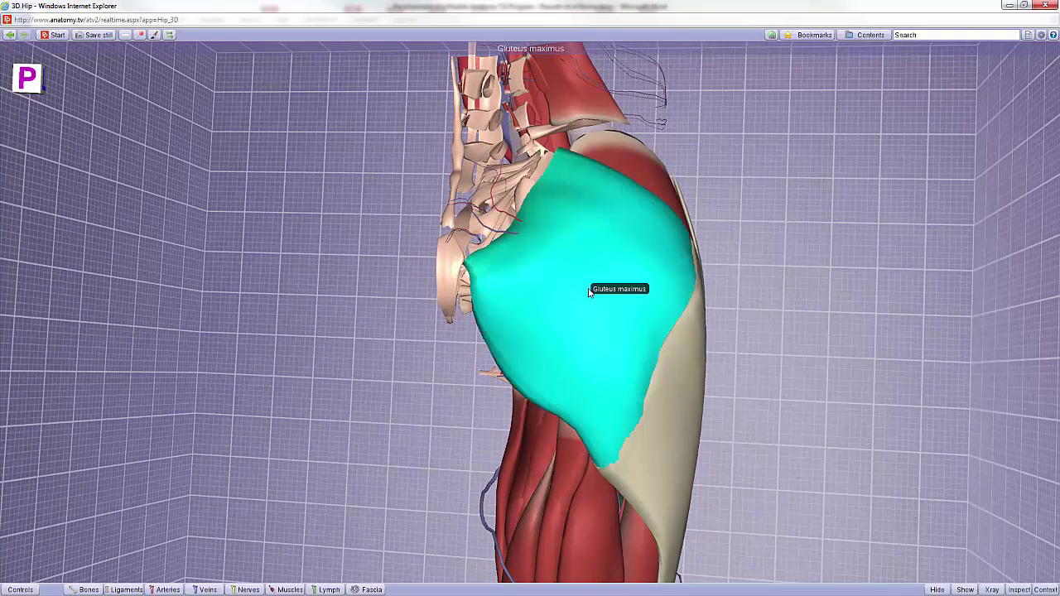
pyautogui.click(937, 590)
pyautogui.click(638, 207)
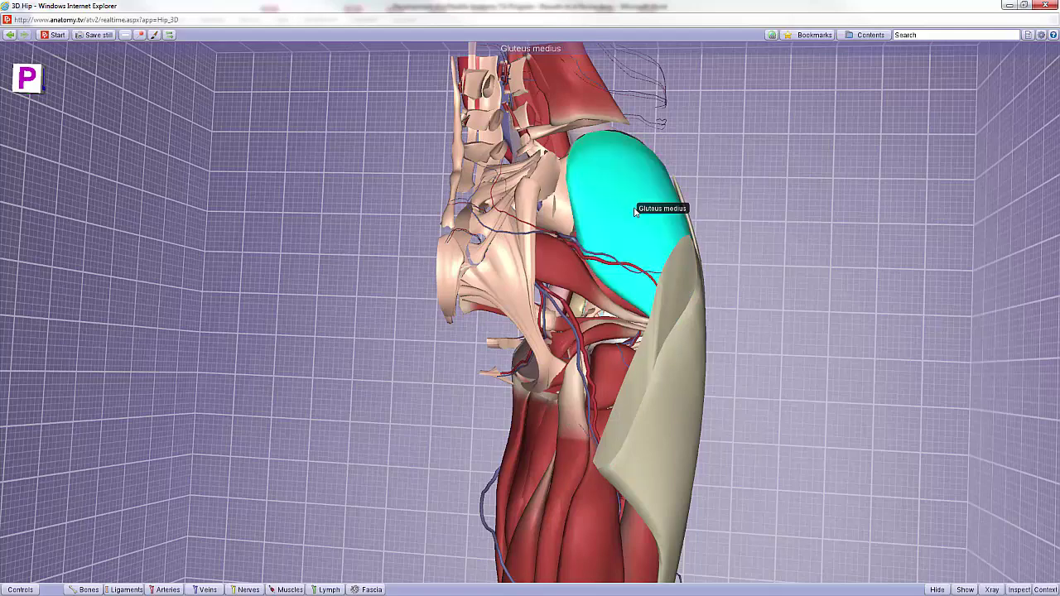
pyautogui.click(937, 590)
# Step: Highlight the gluteus minimus, then rotate to the anterolateral side and select the red muscle in front of the iliotibial tract
pyautogui.click(629, 294)
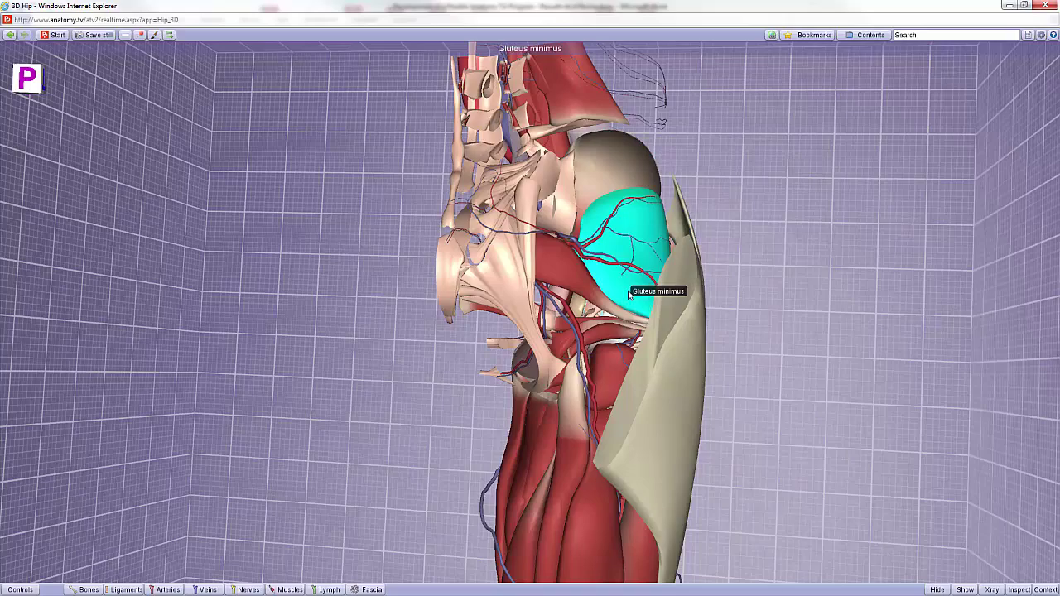
pyautogui.moveTo(623, 260); pyautogui.dragTo(485, 336)
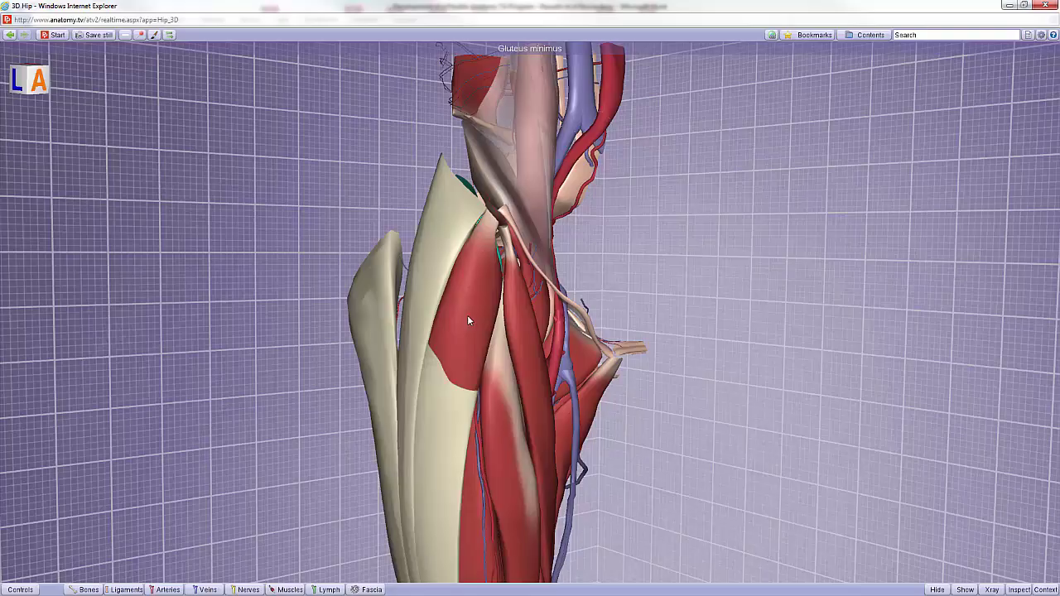
pyautogui.click(469, 319)
pyautogui.press('Left')
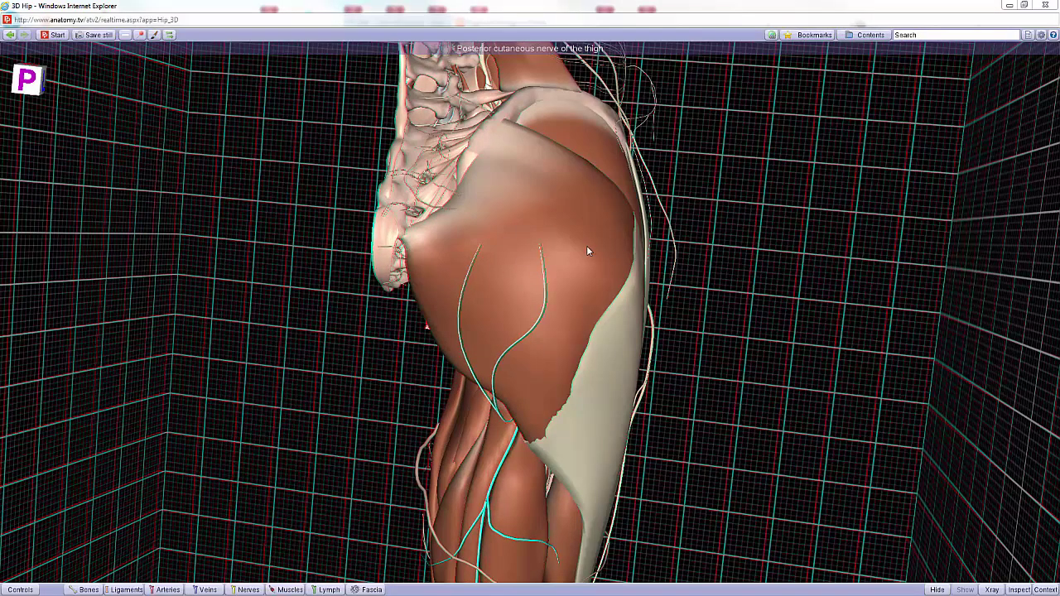
# Step: In the stereo view, hide the gluteus maximus and the gluteus medius to expose the gluteus minimus
pyautogui.click(585, 237)
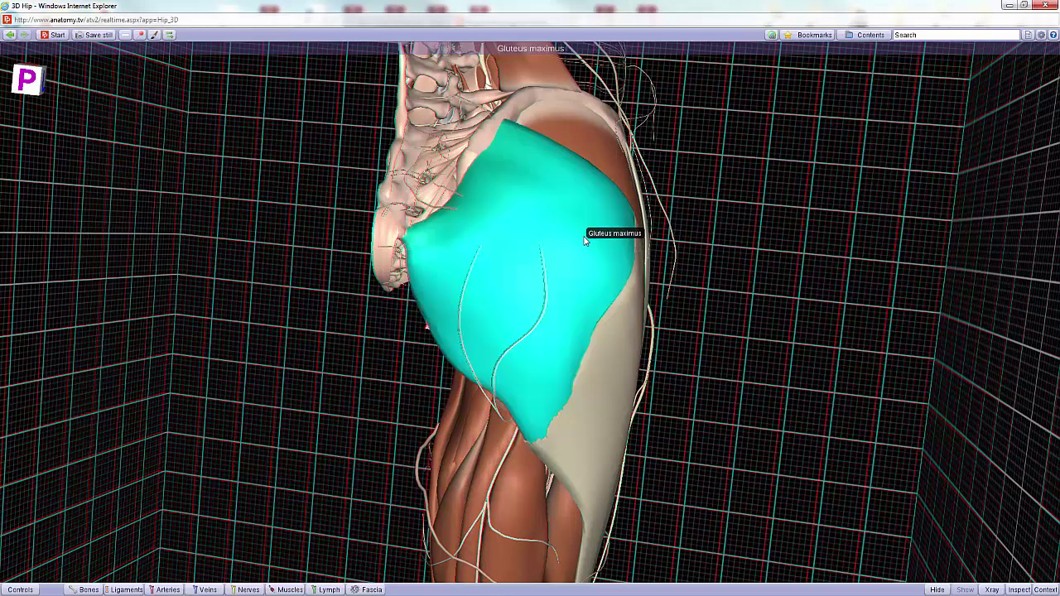
pyautogui.click(938, 590)
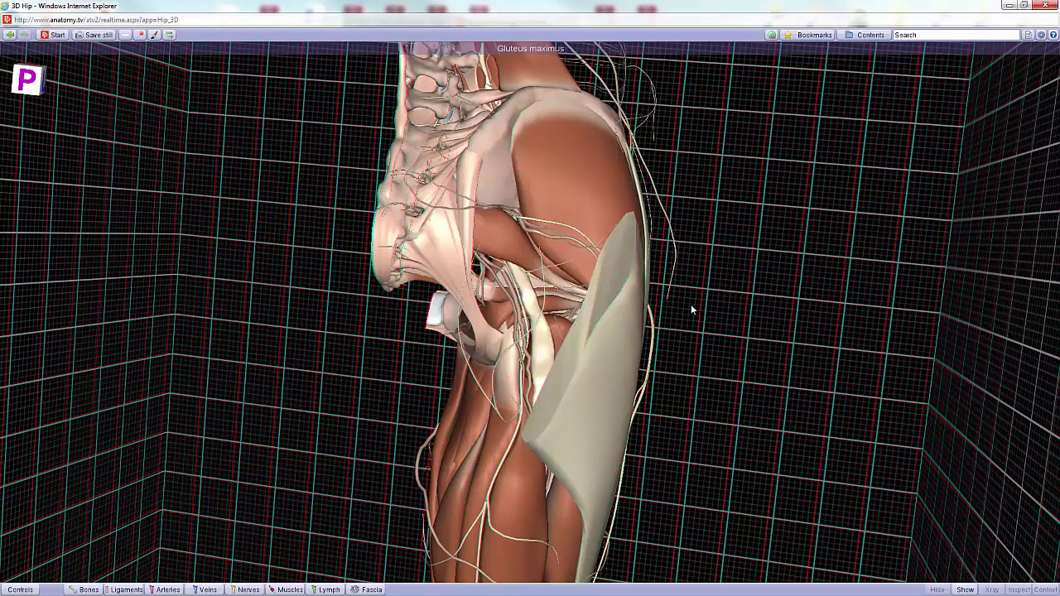
pyautogui.click(573, 196)
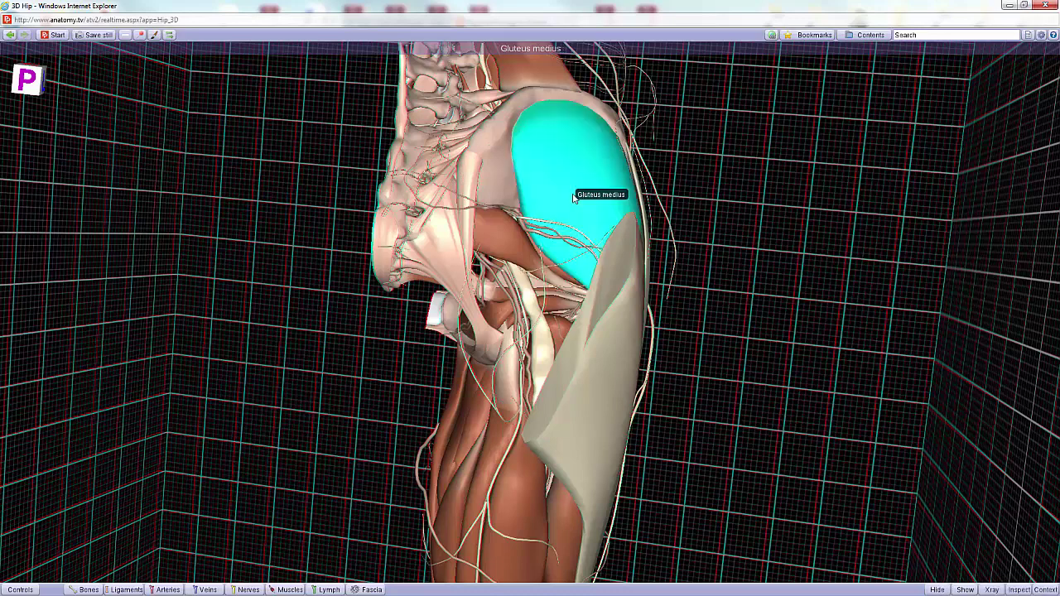
pyautogui.click(937, 589)
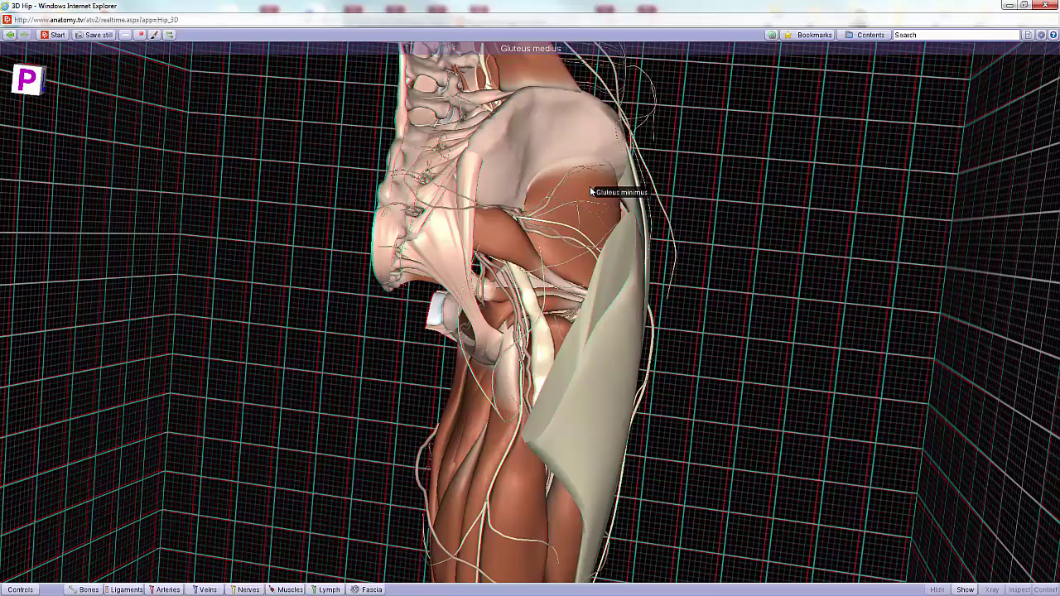
# Step: Highlight the piriformis below the gluteus minimus and bring it into close-up
pyautogui.scroll(5, 543, 250)
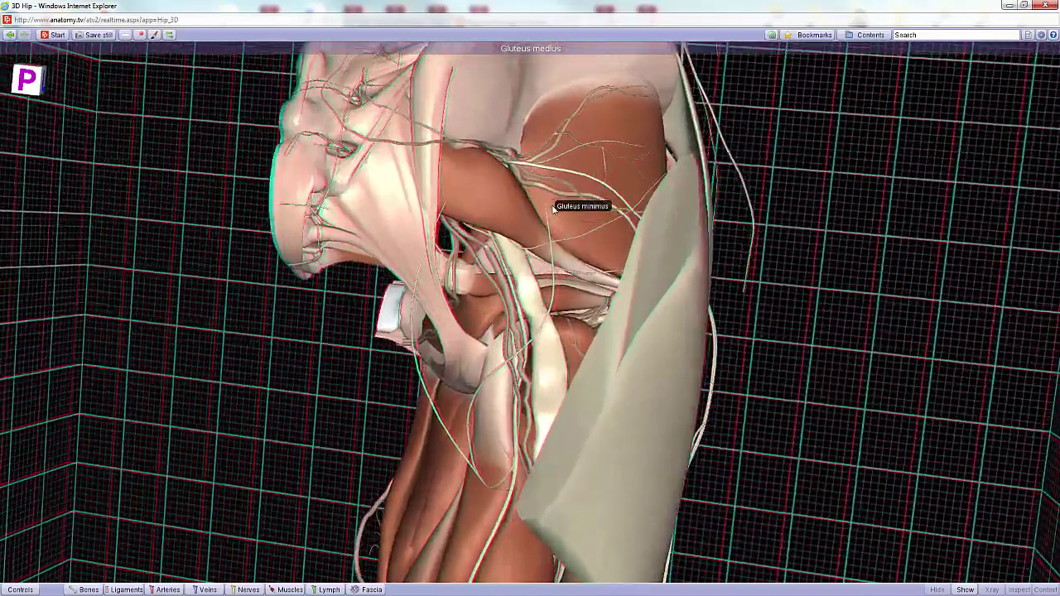
pyautogui.moveTo(554, 210); pyautogui.dragTo(537, 367, button='right')
pyautogui.scroll(3, 537, 302)
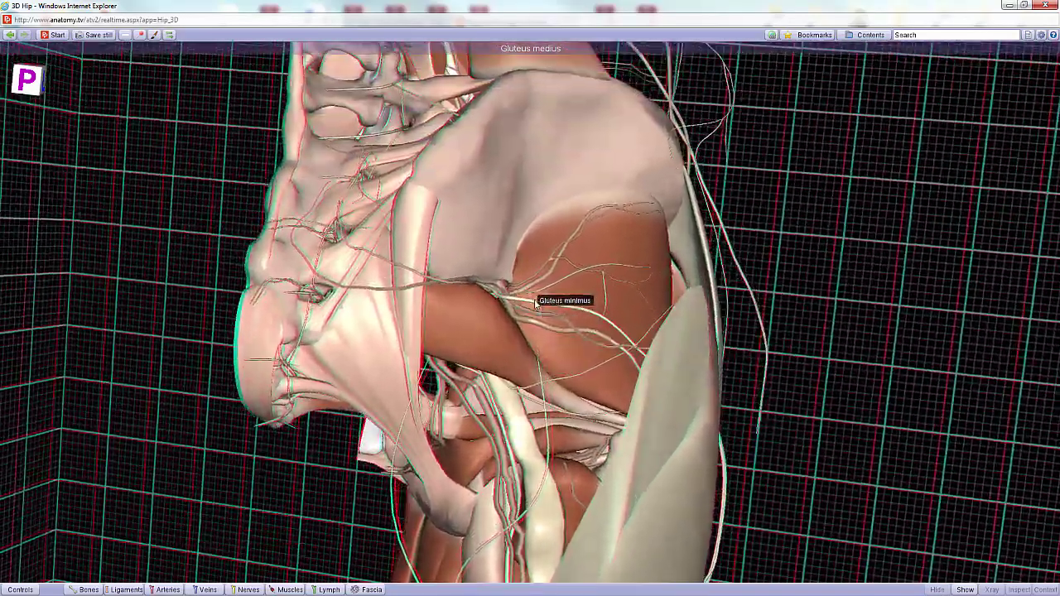
pyautogui.scroll(2, 537, 306)
pyautogui.scroll(-4, 514, 325)
pyautogui.click(478, 340)
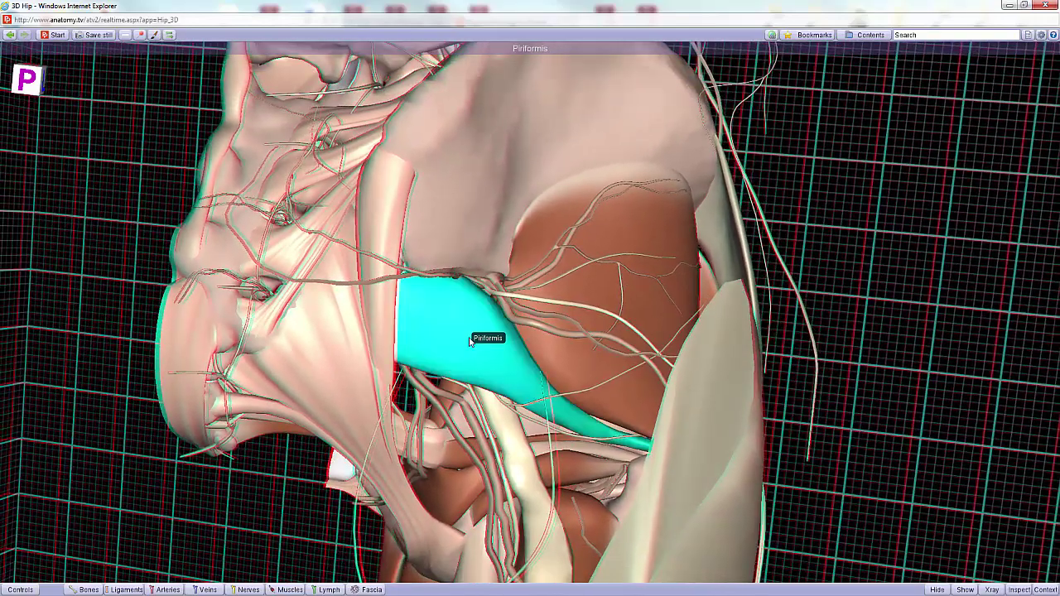
pyautogui.scroll(5, 547, 342)
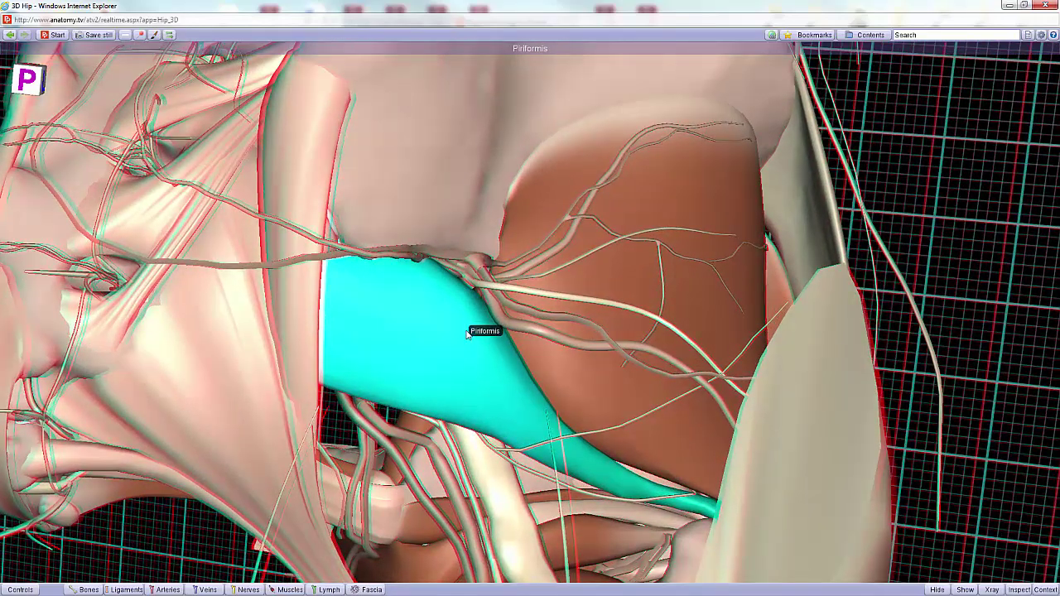
# Step: Examine the highlighted piriformis from the lateral and medial sides, returning to the posterior view of the vessels and nerves around it
pyautogui.press('Left')
pyautogui.press('Left')
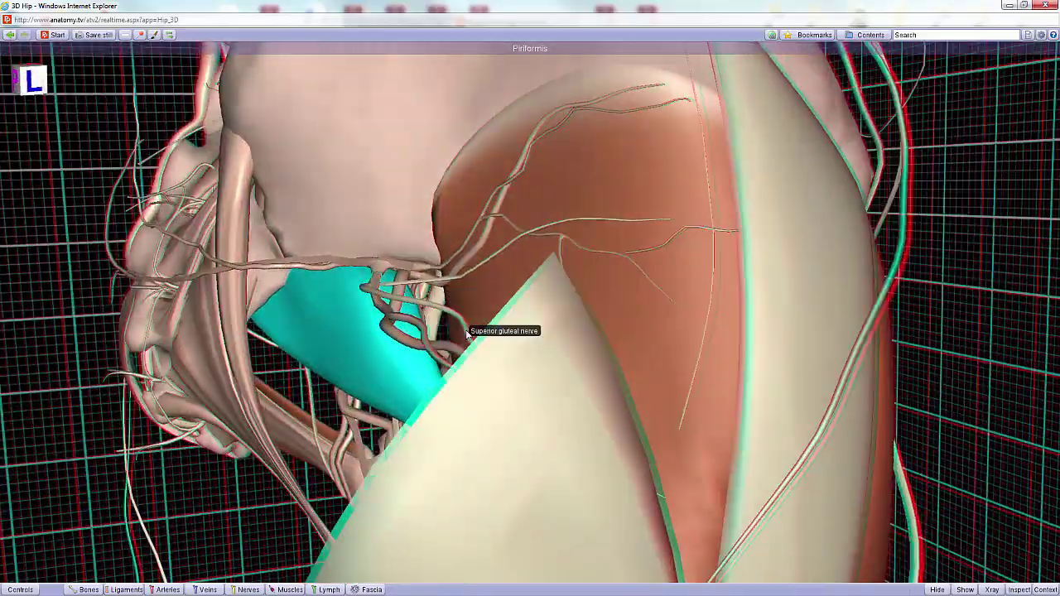
pyautogui.press('Left')
pyautogui.press('Left')
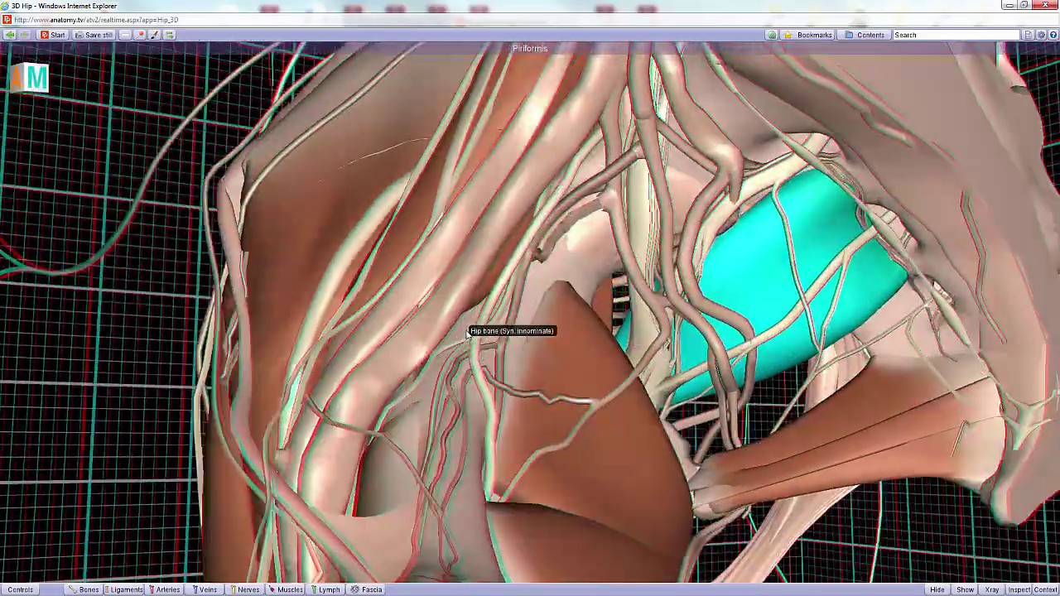
pyautogui.press('Left')
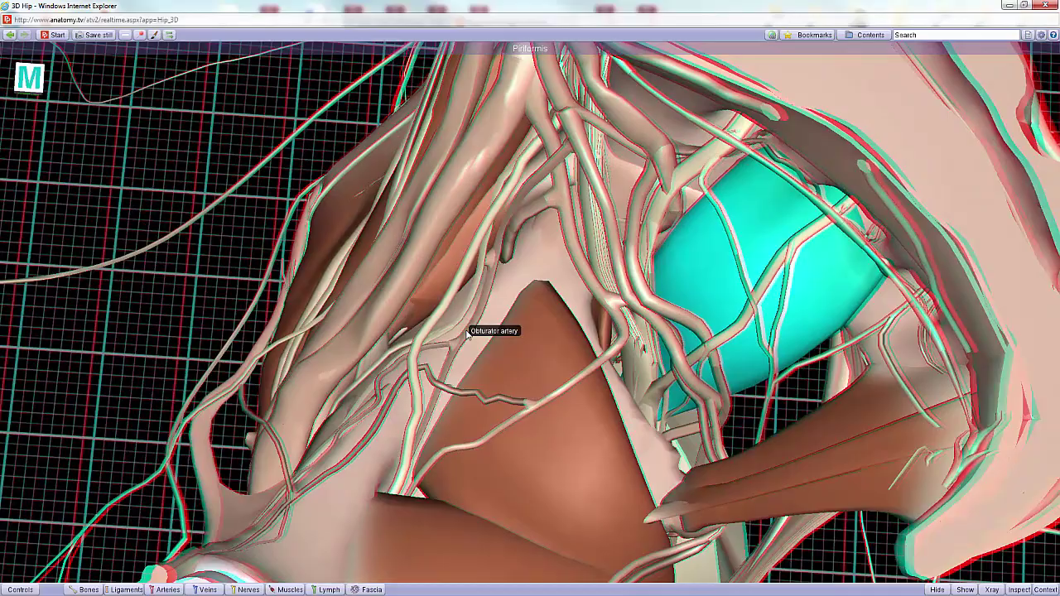
pyautogui.press('Left')
pyautogui.press('Left')
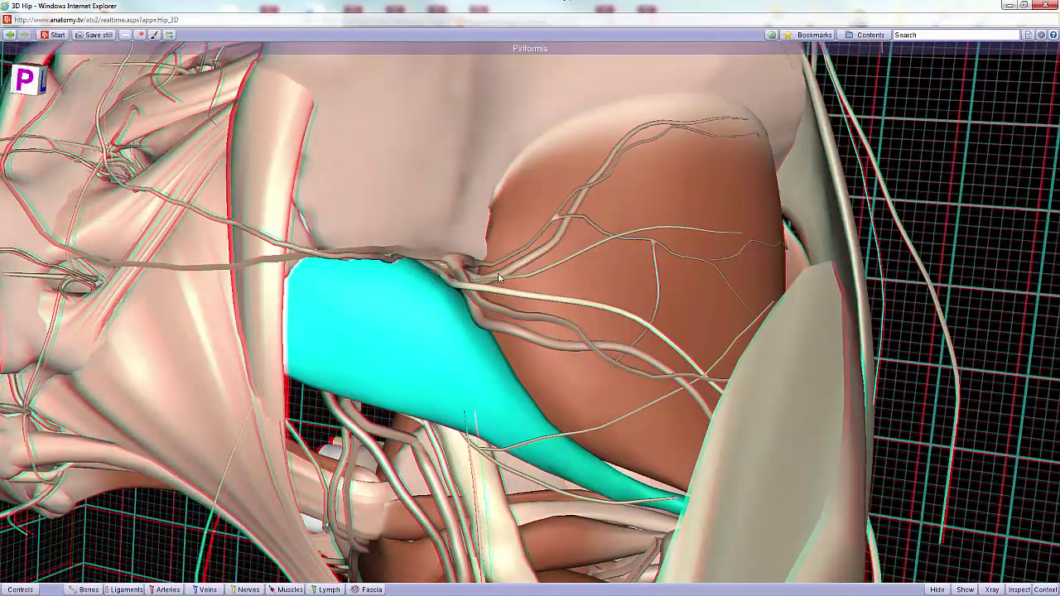
pyautogui.moveTo(498, 273); pyautogui.dragTo(536, 203, button='right')
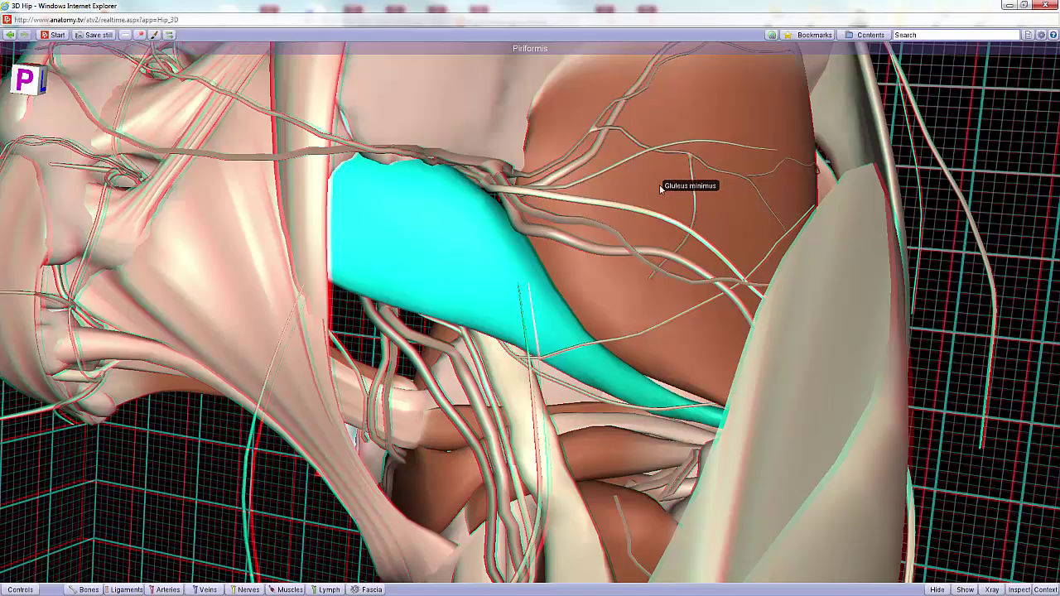
# Step: Highlight the iliotibial tract on the lateral side of the thigh
pyautogui.scroll(-5, 660, 188)
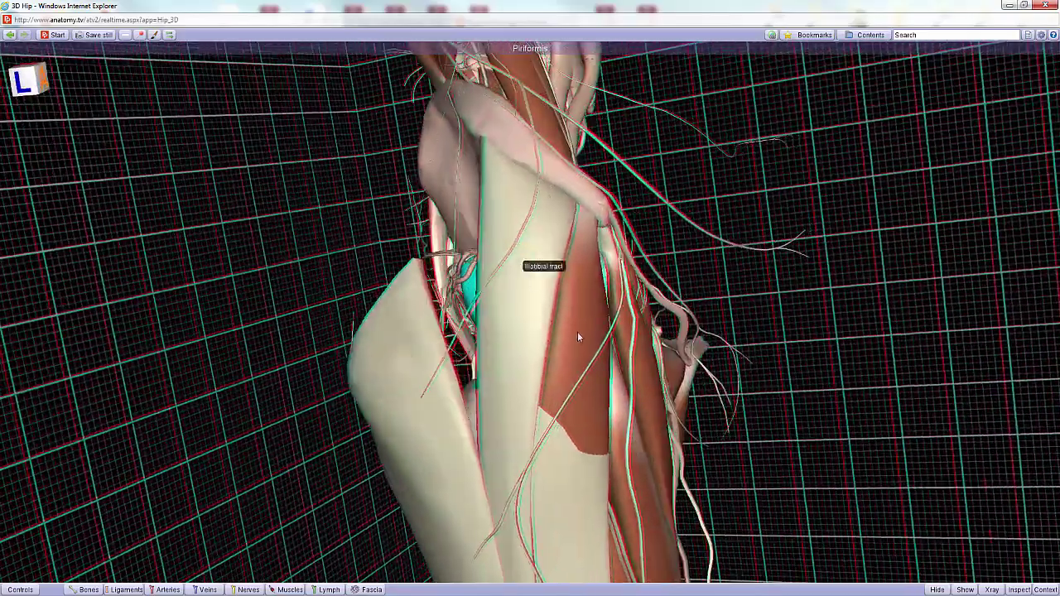
pyautogui.moveTo(578, 333); pyautogui.dragTo(726, 329)
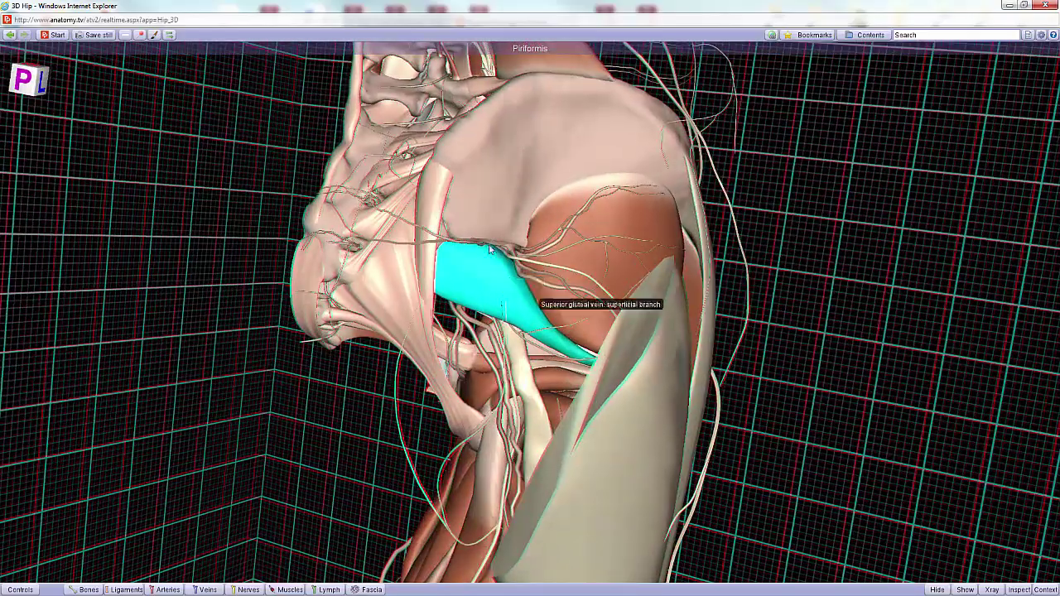
pyautogui.click(627, 472)
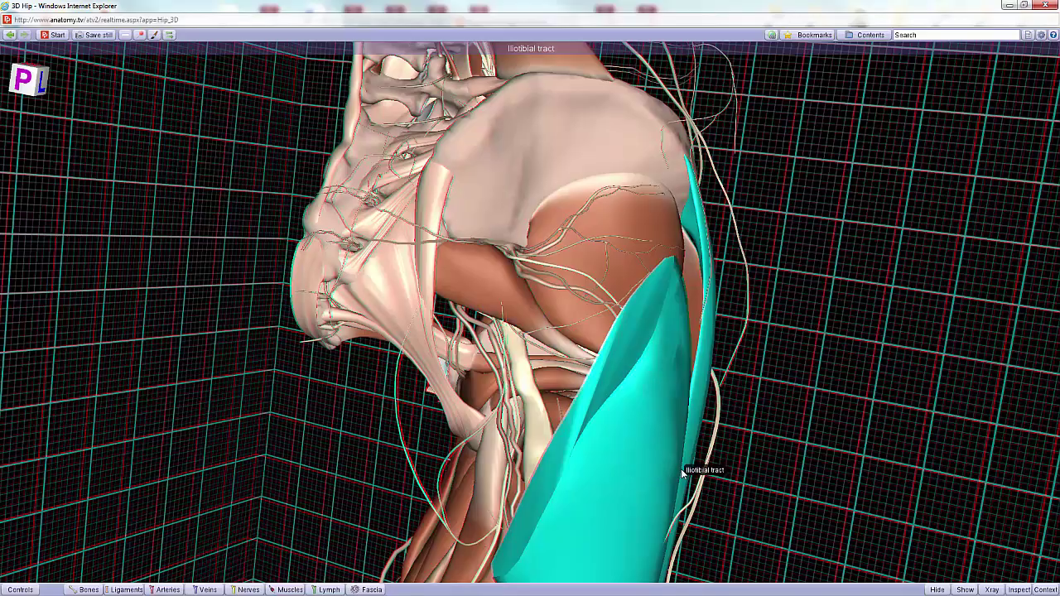
# Step: Follow the highlighted iliotibial tract down the thigh to its lower end at the knee, then hide it
pyautogui.moveTo(692, 471); pyautogui.dragTo(748, 334)
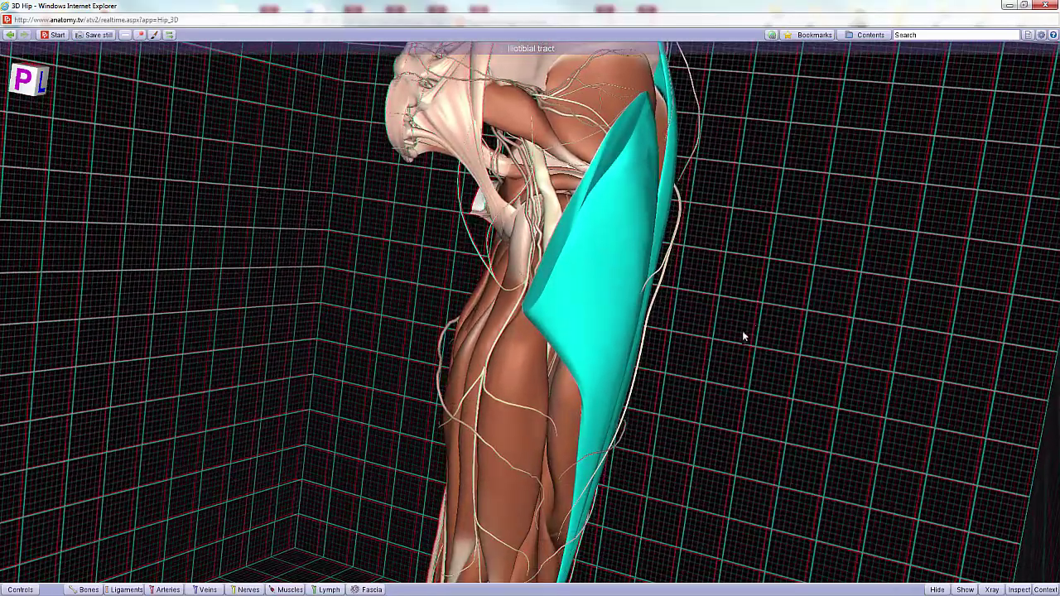
pyautogui.moveTo(729, 426); pyautogui.dragTo(661, 440)
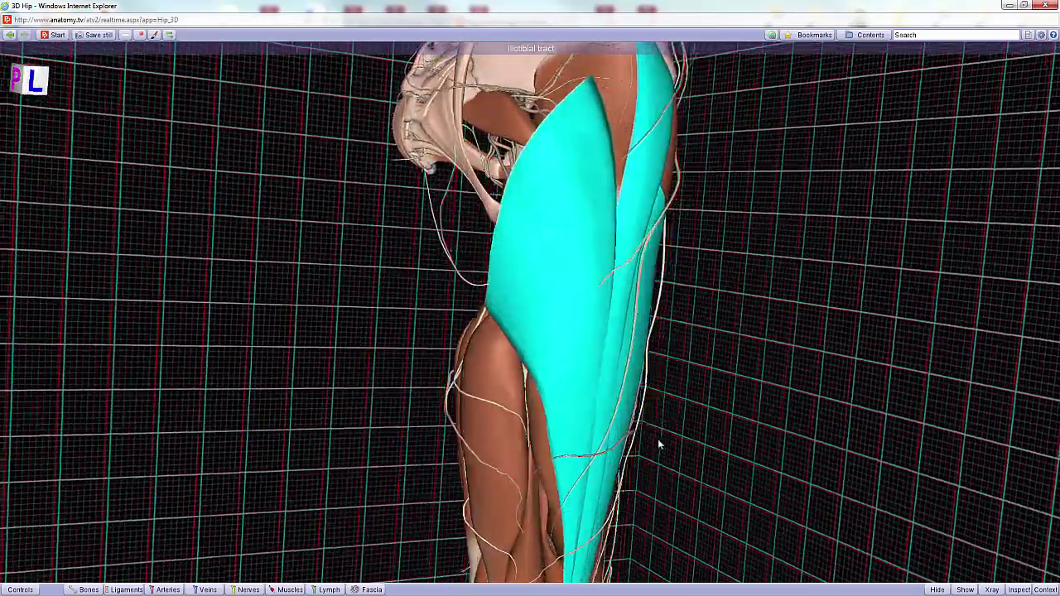
pyautogui.moveTo(685, 529); pyautogui.dragTo(706, 249)
pyautogui.moveTo(750, 408); pyautogui.dragTo(587, 447)
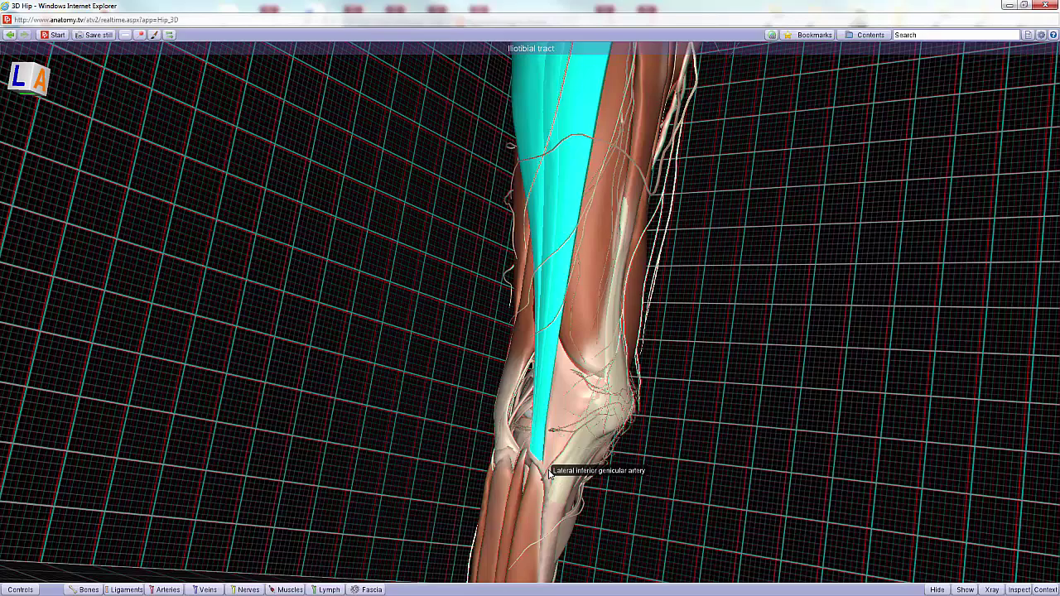
pyautogui.moveTo(623, 491); pyautogui.dragTo(716, 493)
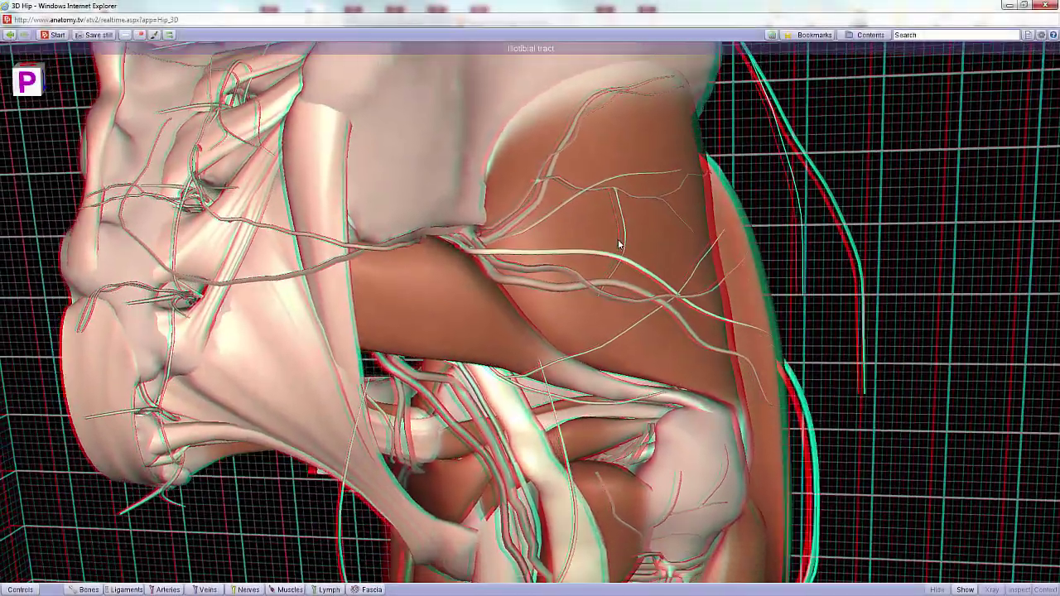
# Step: Highlight the sciatic nerve where it emerges below the piriformis
pyautogui.moveTo(619, 244); pyautogui.dragTo(687, 164, button='right')
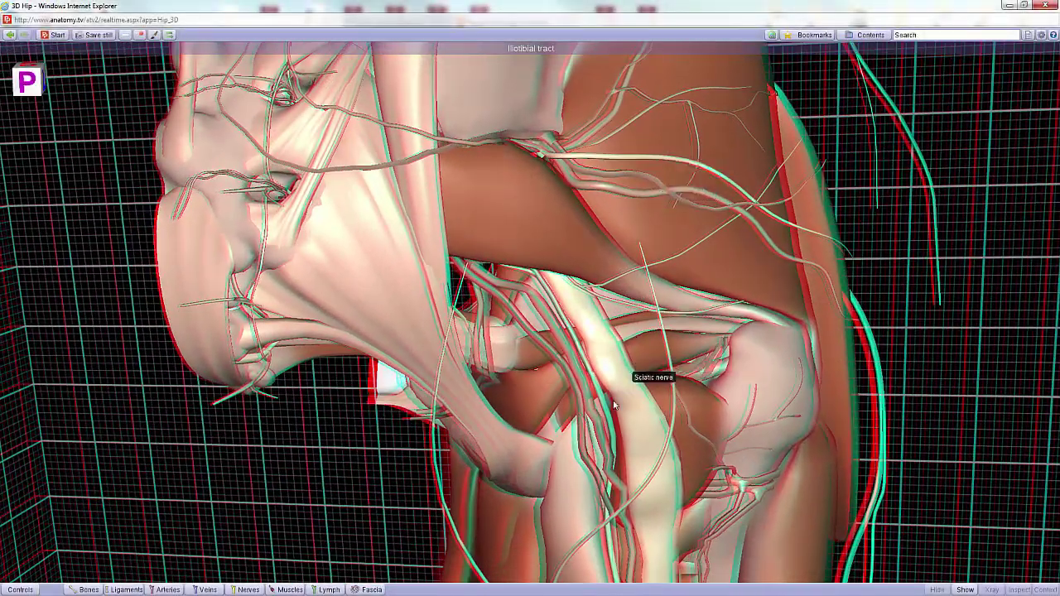
pyautogui.moveTo(605, 361); pyautogui.dragTo(609, 394, button='right')
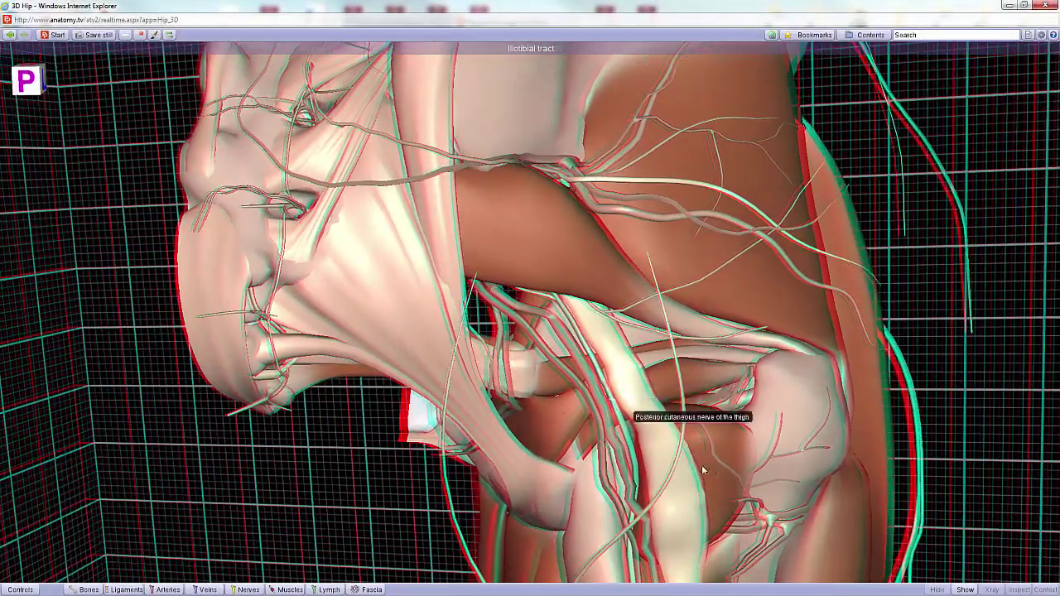
pyautogui.click(627, 364)
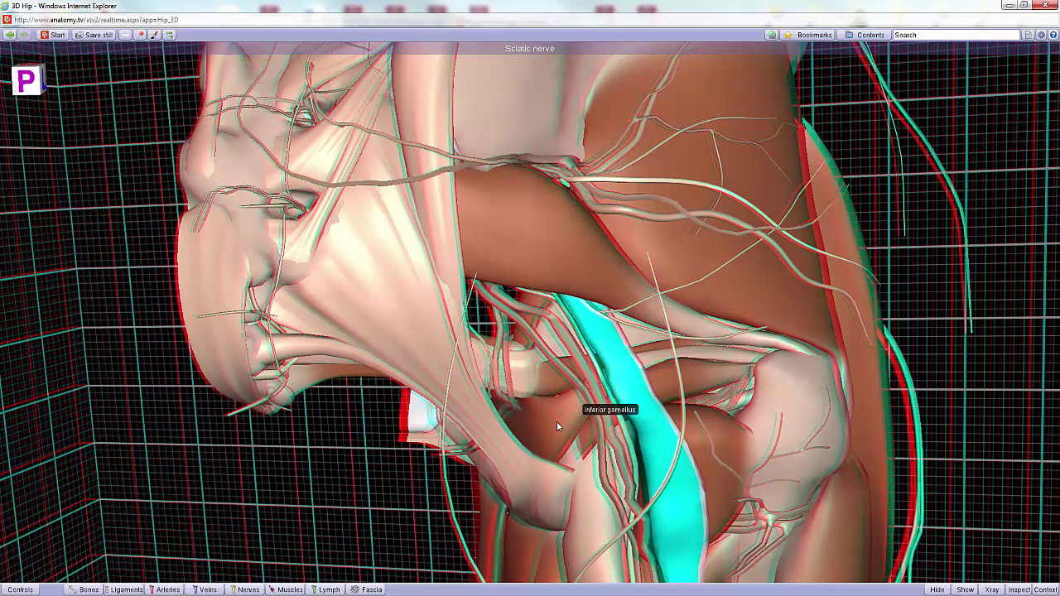
# Step: Search for "inferior glutea" to highlight the inferior gluteal nerve, and view its branches up close
pyautogui.moveTo(557, 421); pyautogui.dragTo(742, 240)
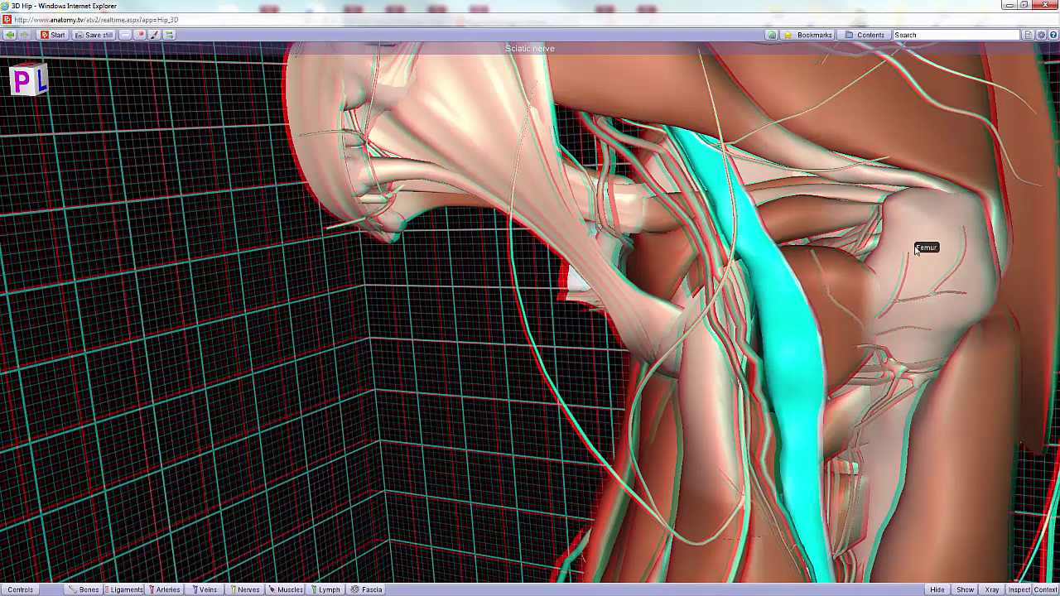
pyautogui.click(942, 239)
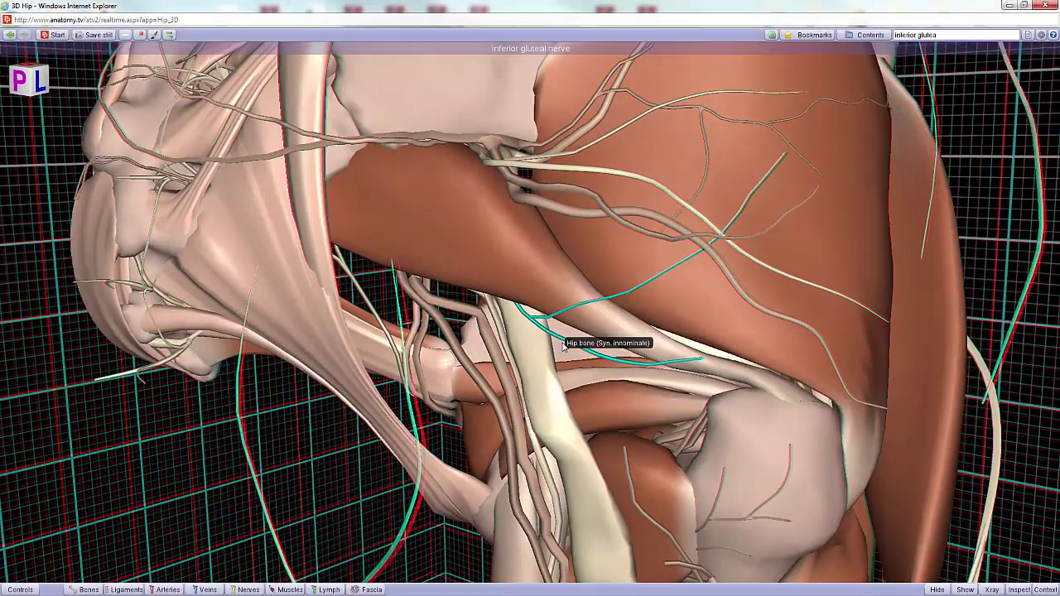
pyautogui.scroll(5, 563, 346)
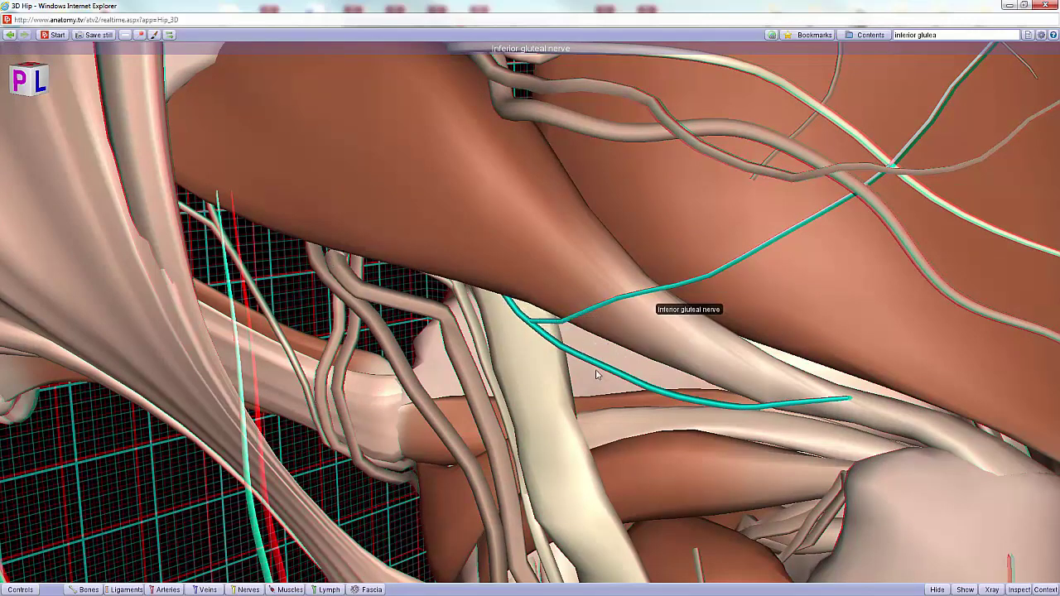
# Step: Highlight the inferior gluteal artery beside the sciatic nerve, and then the inferior gluteal vein
pyautogui.scroll(-4, 571, 361)
pyautogui.scroll(2, 530, 336)
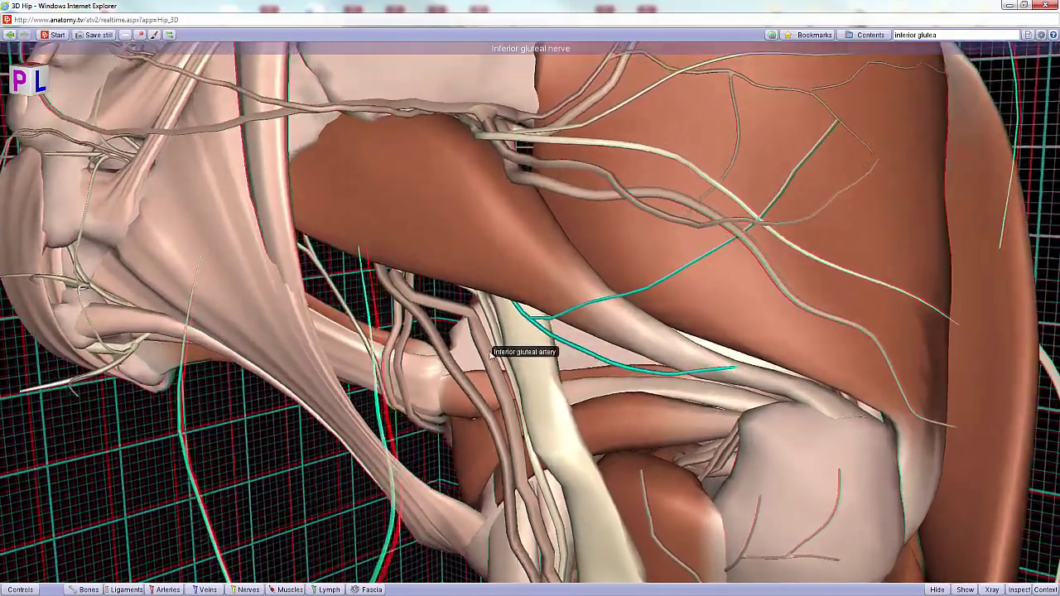
pyautogui.click(492, 352)
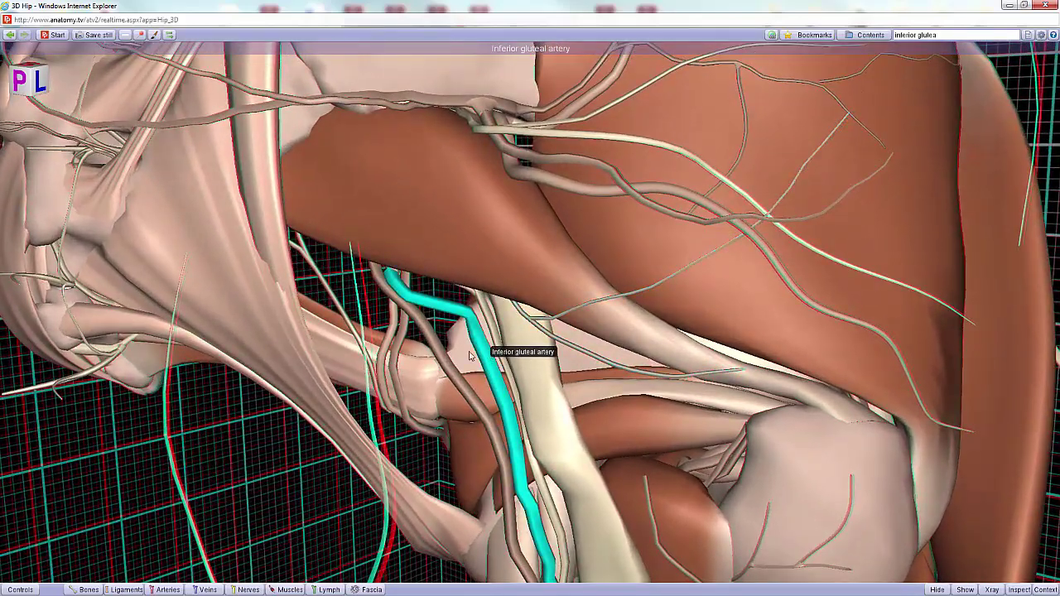
pyautogui.click(441, 356)
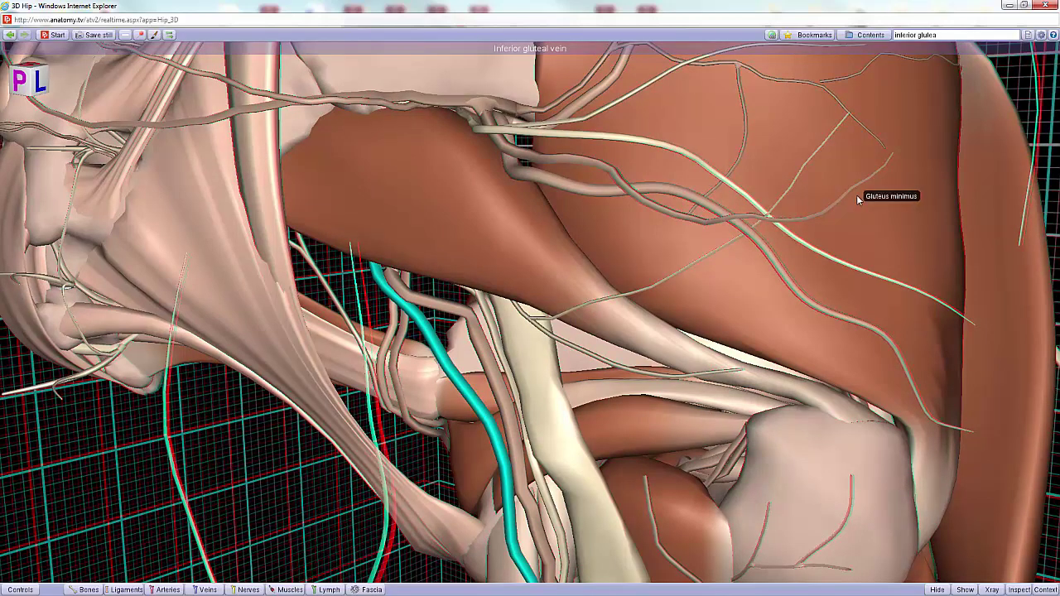
# Step: Hide all the veins, and highlight the internal pudendal artery where it crosses the sacrospinous ligament
pyautogui.scroll(-2, 815, 288)
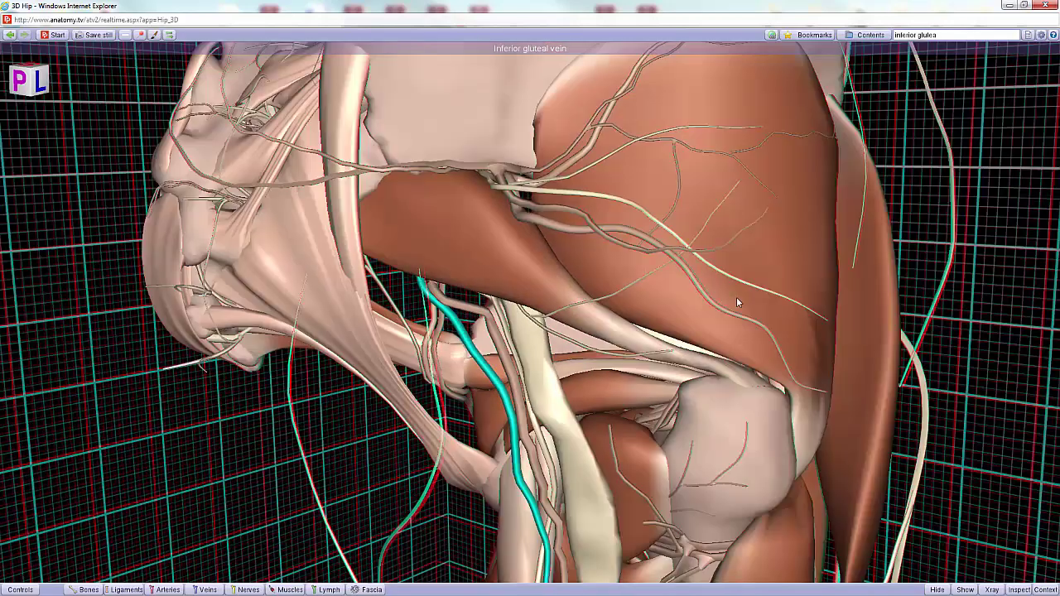
pyautogui.click(207, 589)
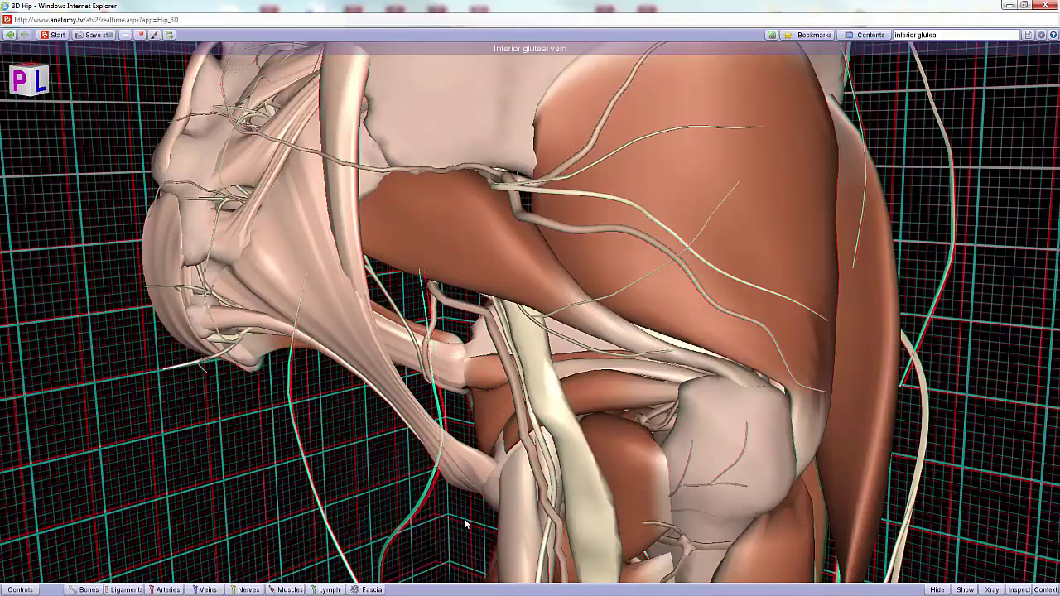
pyautogui.moveTo(495, 504); pyautogui.dragTo(639, 452, button='right')
pyautogui.moveTo(639, 456); pyautogui.dragTo(653, 461)
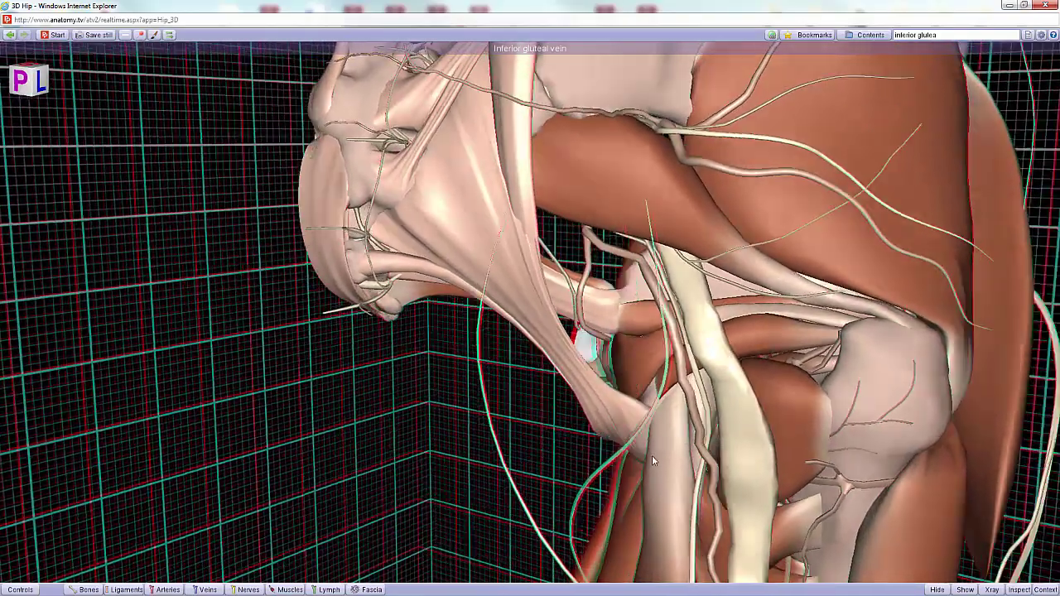
pyautogui.scroll(2, 594, 355)
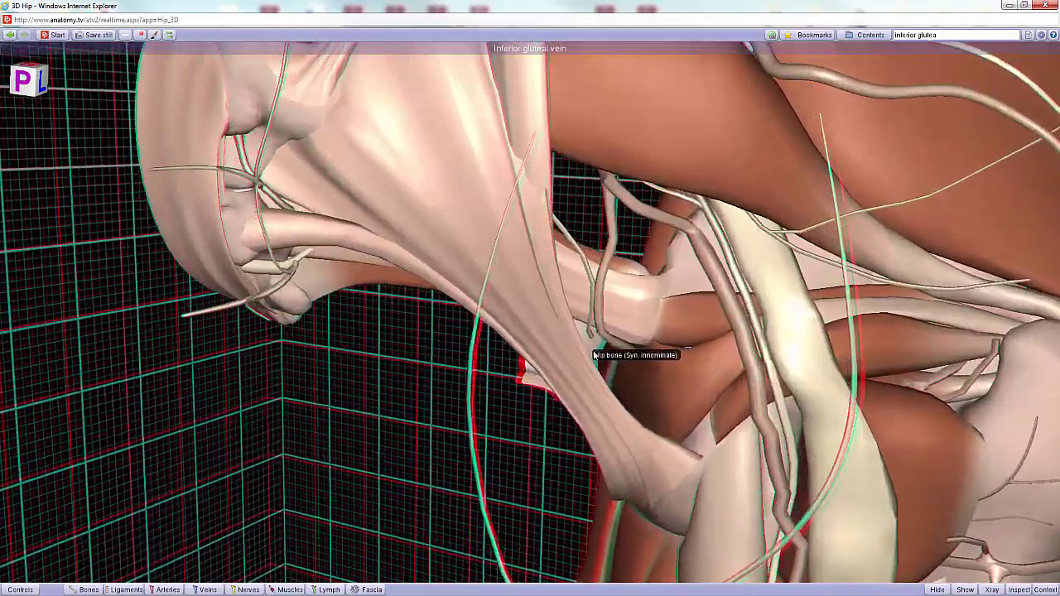
pyautogui.scroll(1, 594, 354)
pyautogui.scroll(-2, 643, 301)
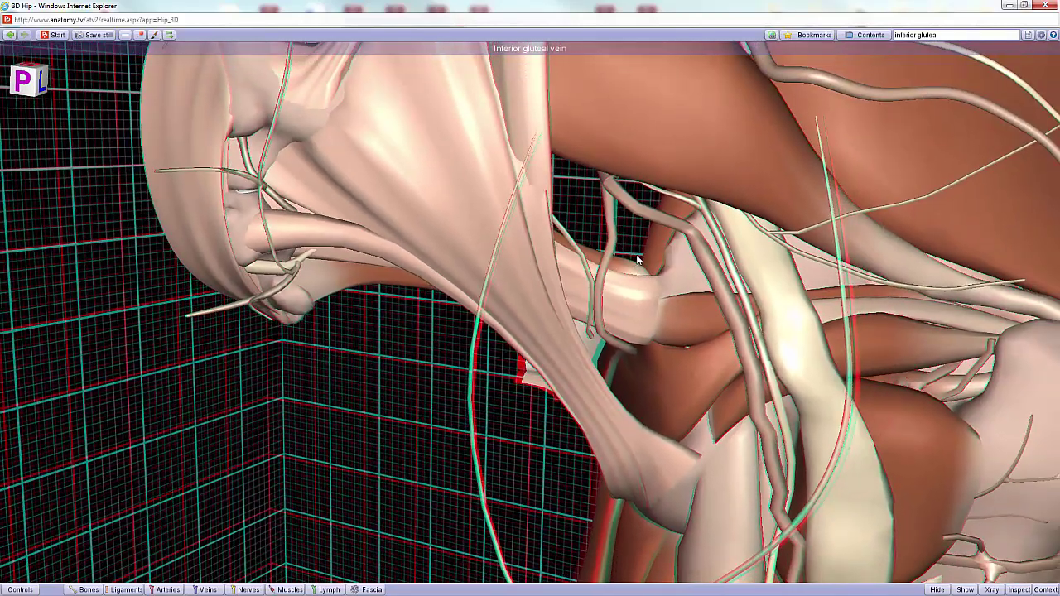
pyautogui.scroll(3, 637, 256)
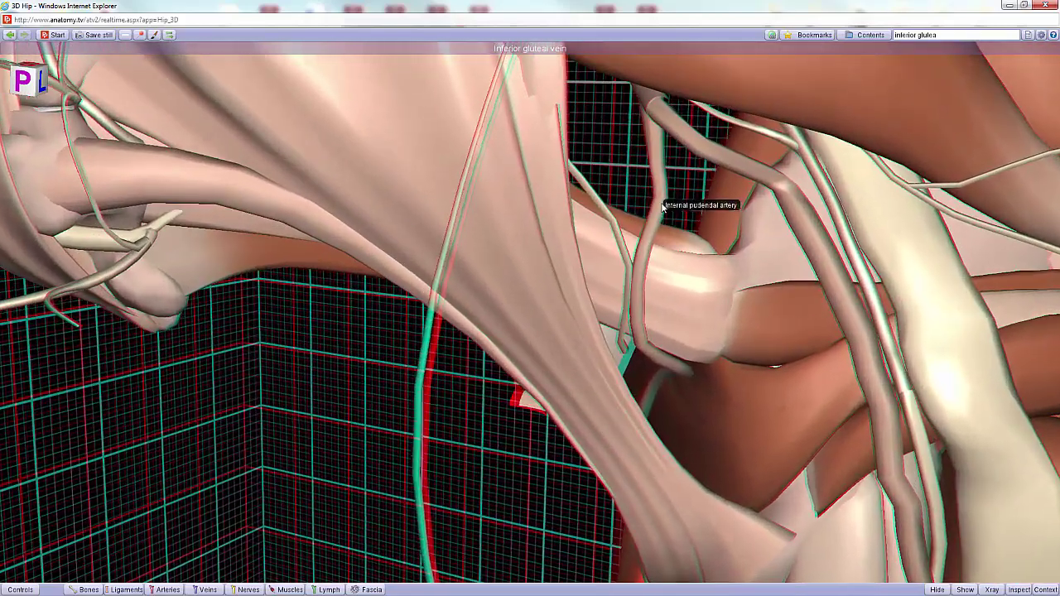
pyautogui.click(662, 205)
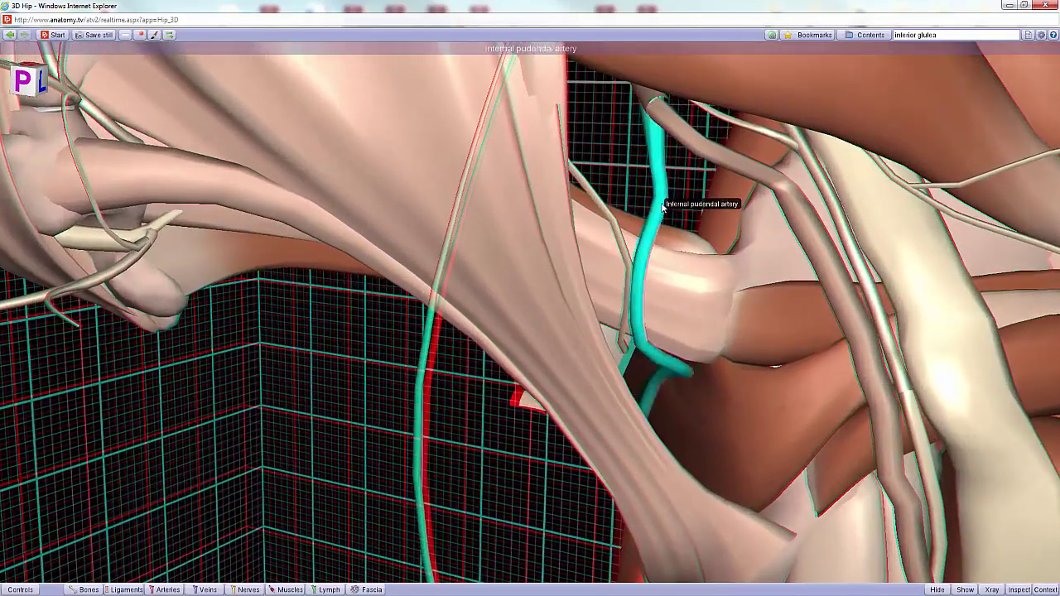
# Step: Highlight the pudendal nerve beside the internal pudendal artery, and then the sacrospinous ligament it crosses
pyautogui.click(613, 217)
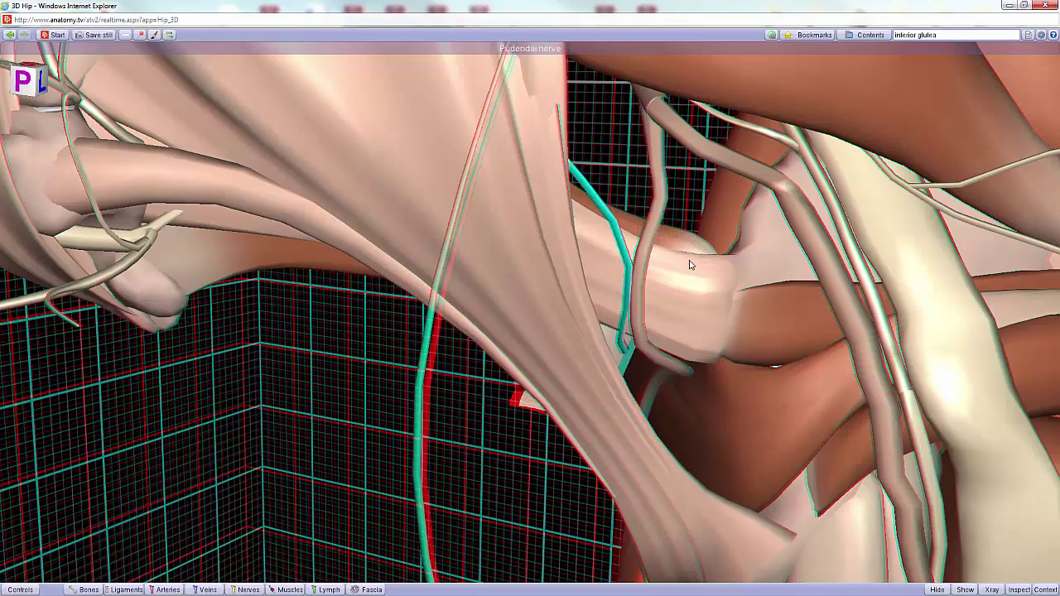
pyautogui.moveTo(690, 261); pyautogui.dragTo(631, 256)
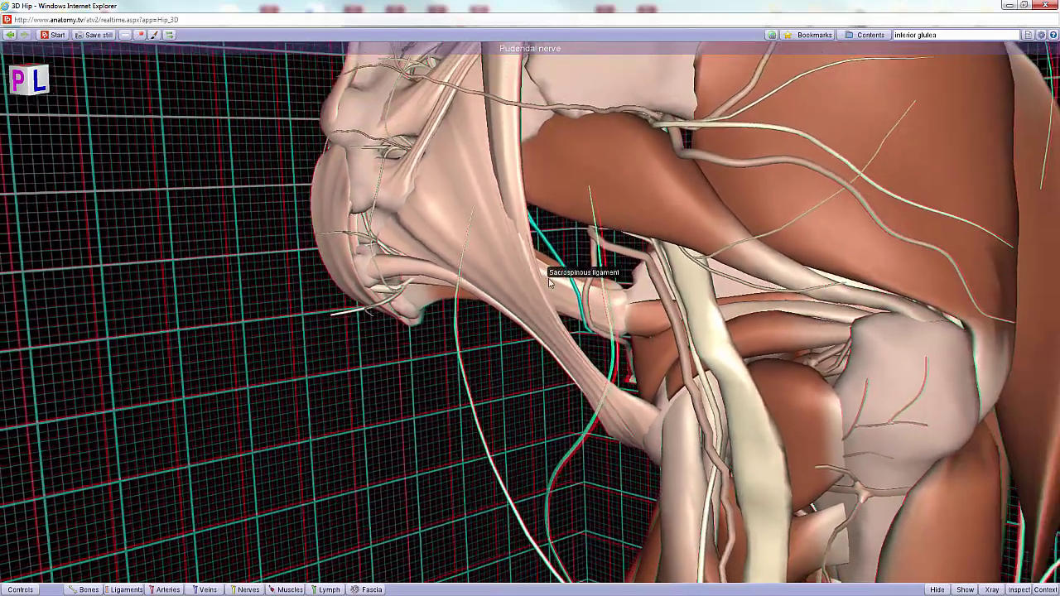
pyautogui.click(554, 284)
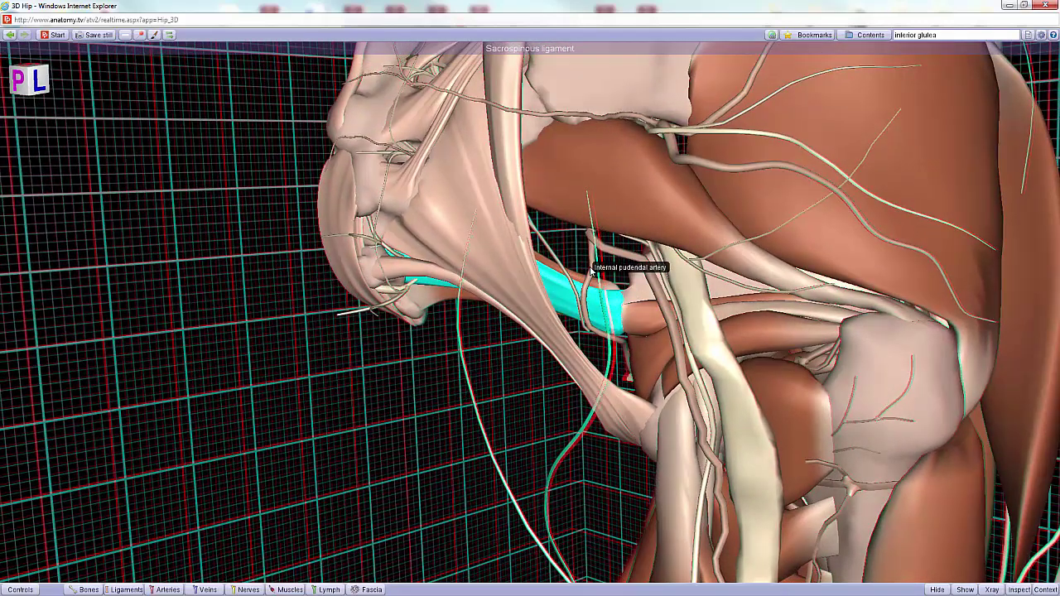
# Step: Highlight the internal pudendal artery and the sacrotuberous ligament to compare the artery's course with the ligament
pyautogui.click(591, 269)
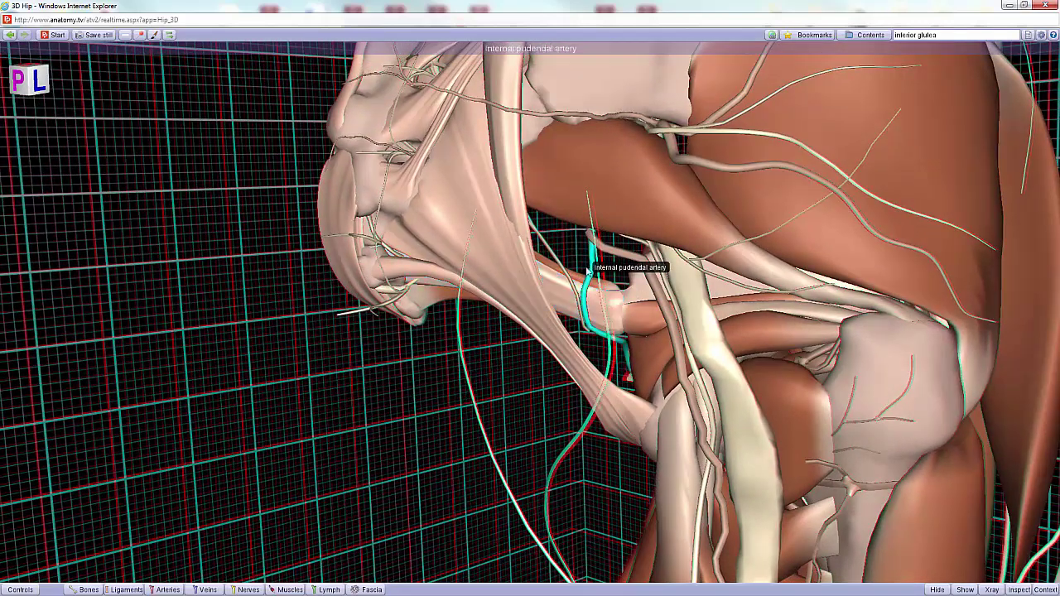
pyautogui.click(584, 365)
pyautogui.moveTo(583, 365); pyautogui.dragTo(614, 304)
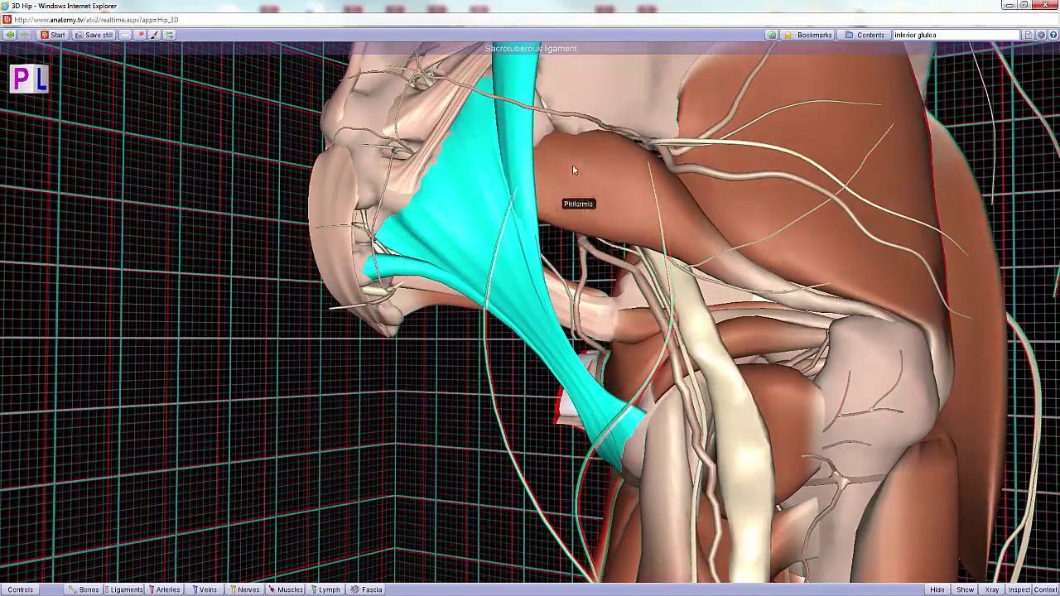
pyautogui.click(585, 284)
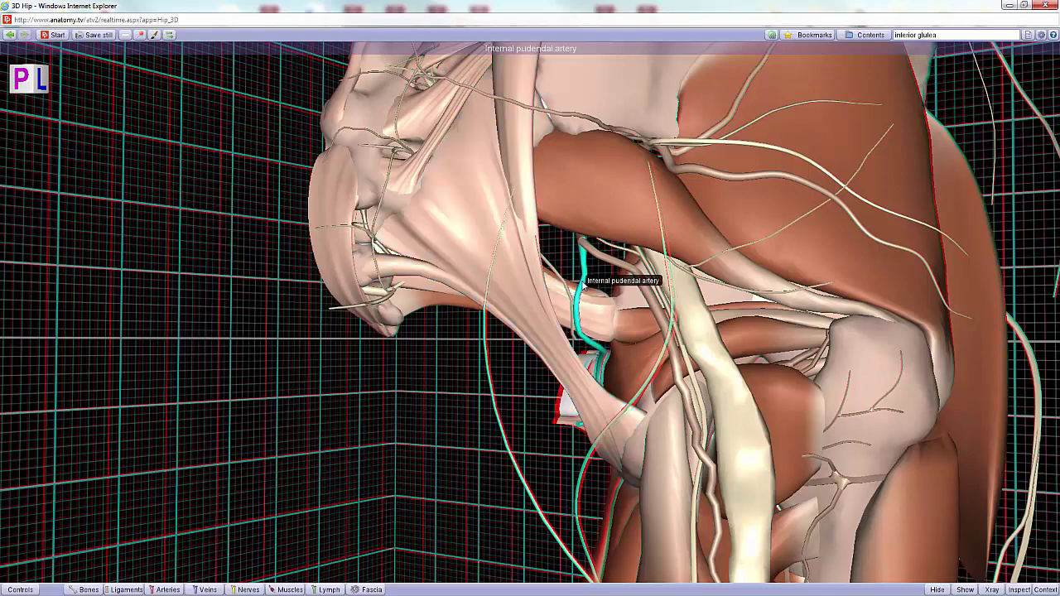
# Step: Highlight the posterior cutaneous nerve of the thigh, then hide it together with the sciatic nerve and the inferior gluteal artery
pyautogui.moveTo(568, 367); pyautogui.dragTo(537, 376)
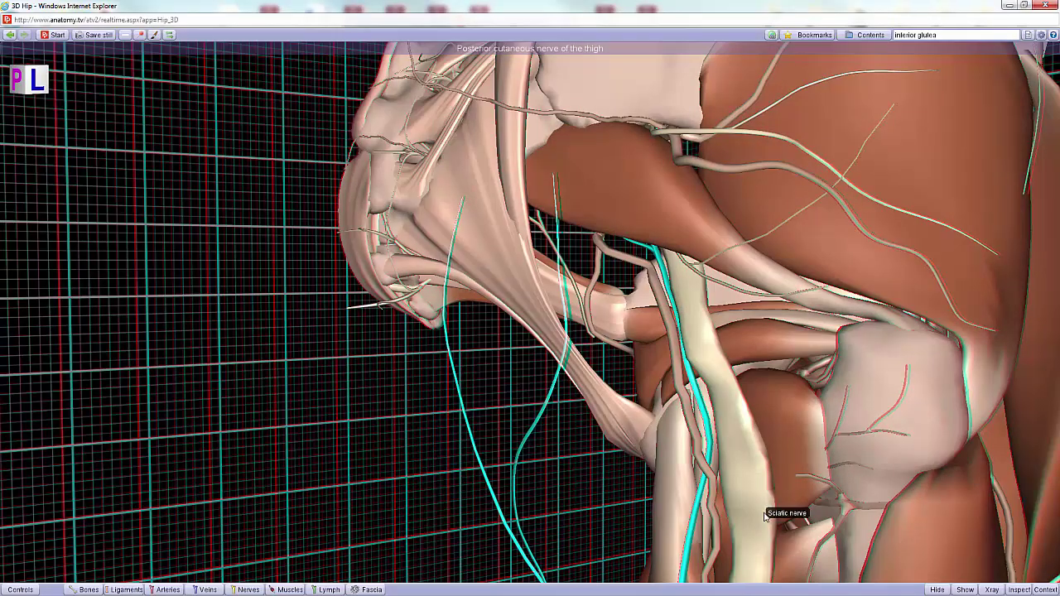
pyautogui.moveTo(765, 517)
pyautogui.mouseDown()
pyautogui.moveTo(792, 513)
pyautogui.moveTo(758, 520)
pyautogui.moveTo(780, 505)
pyautogui.mouseUp()
pyautogui.scroll(-4, 730, 524)
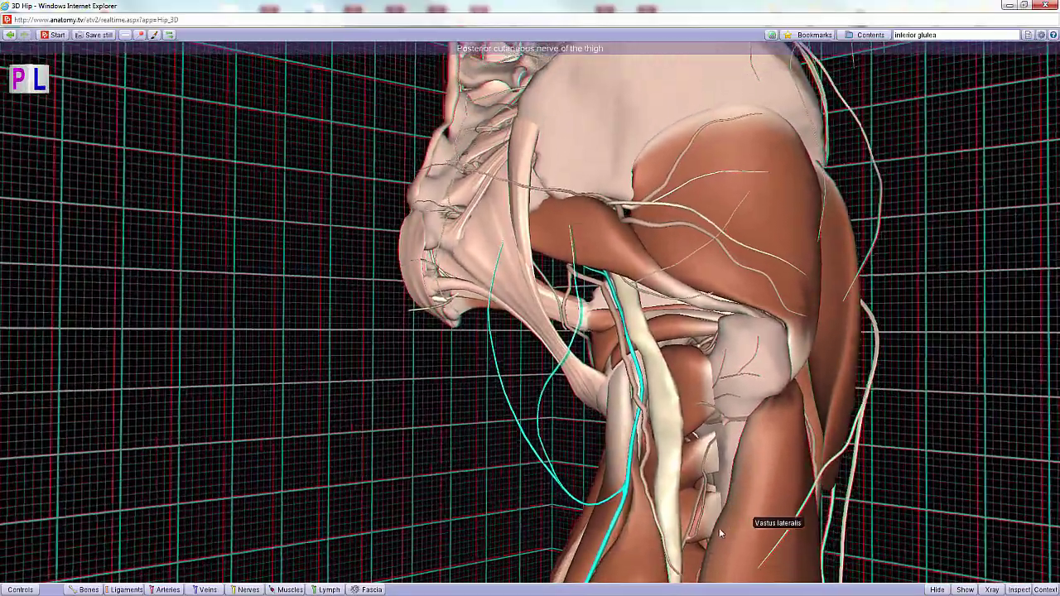
pyautogui.moveTo(719, 531); pyautogui.dragTo(790, 537)
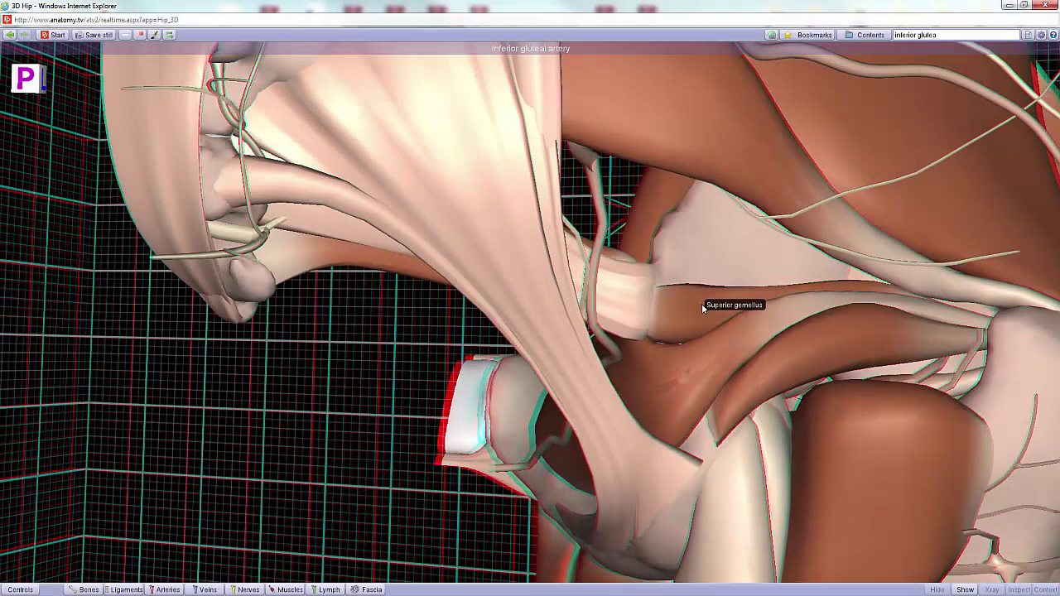
# Step: Highlight the superior gemellus, obturator internus and inferior gemellus one after another, and go through them a second time
pyautogui.click(703, 308)
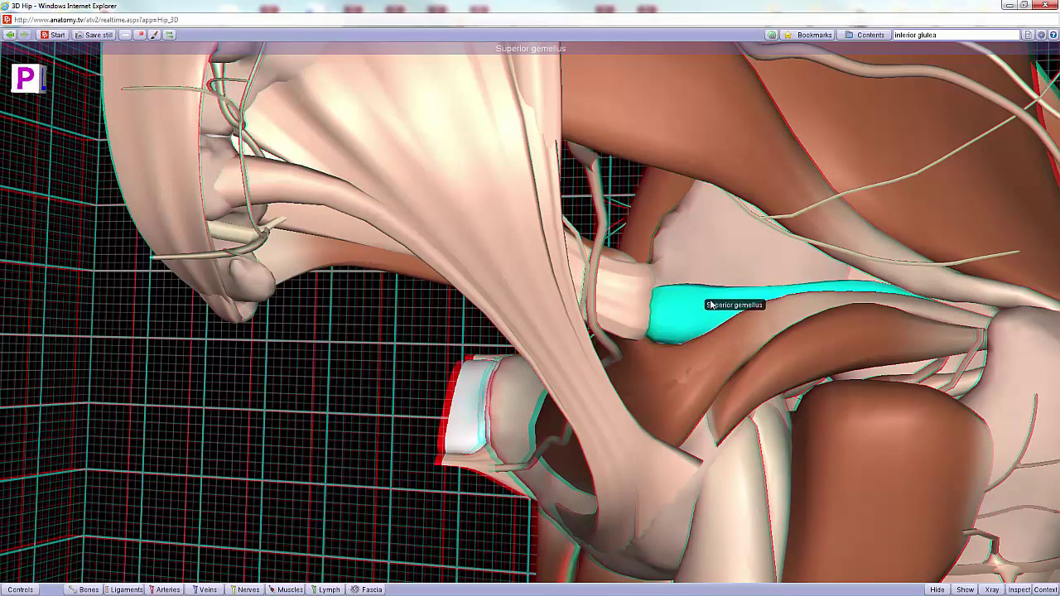
pyautogui.click(714, 364)
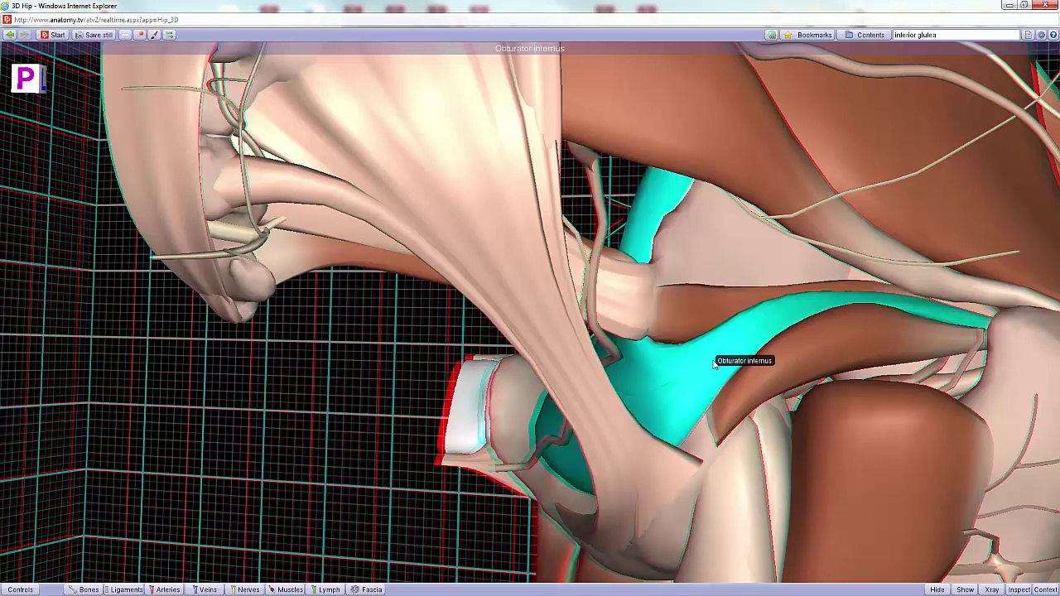
pyautogui.click(852, 352)
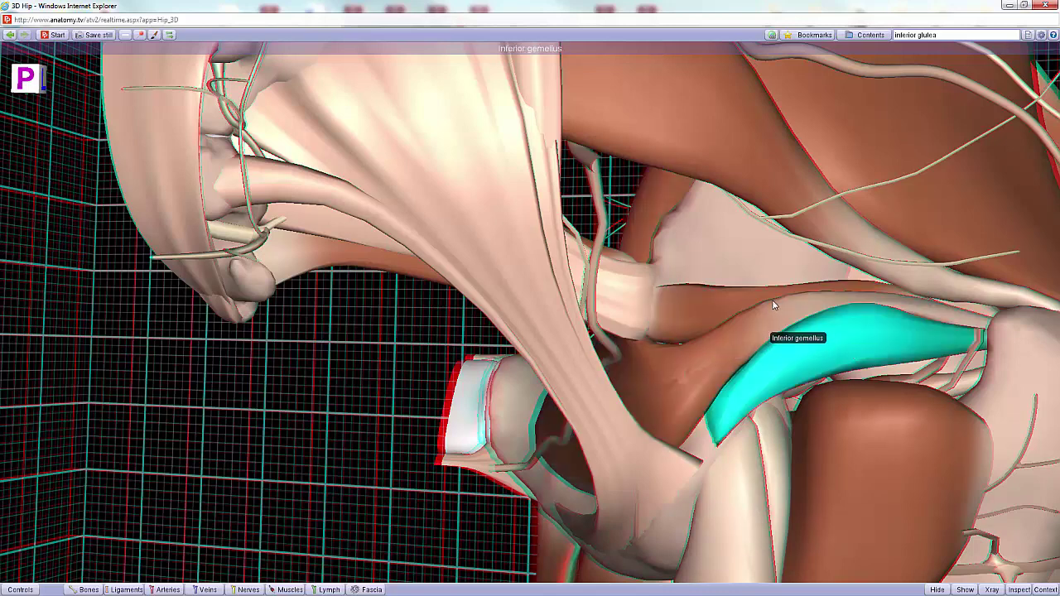
pyautogui.click(728, 300)
pyautogui.click(748, 337)
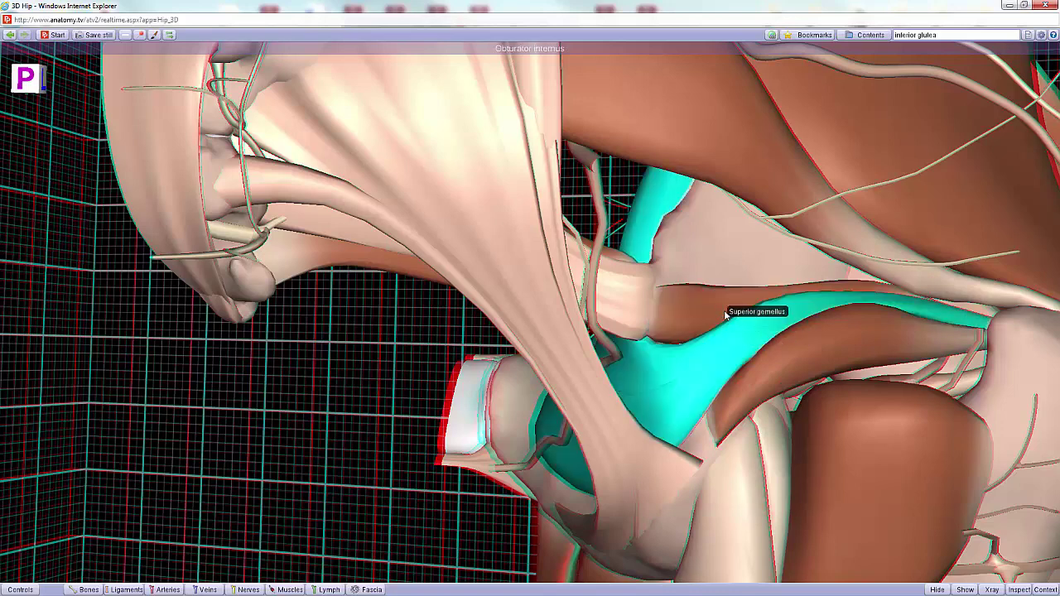
pyautogui.click(819, 348)
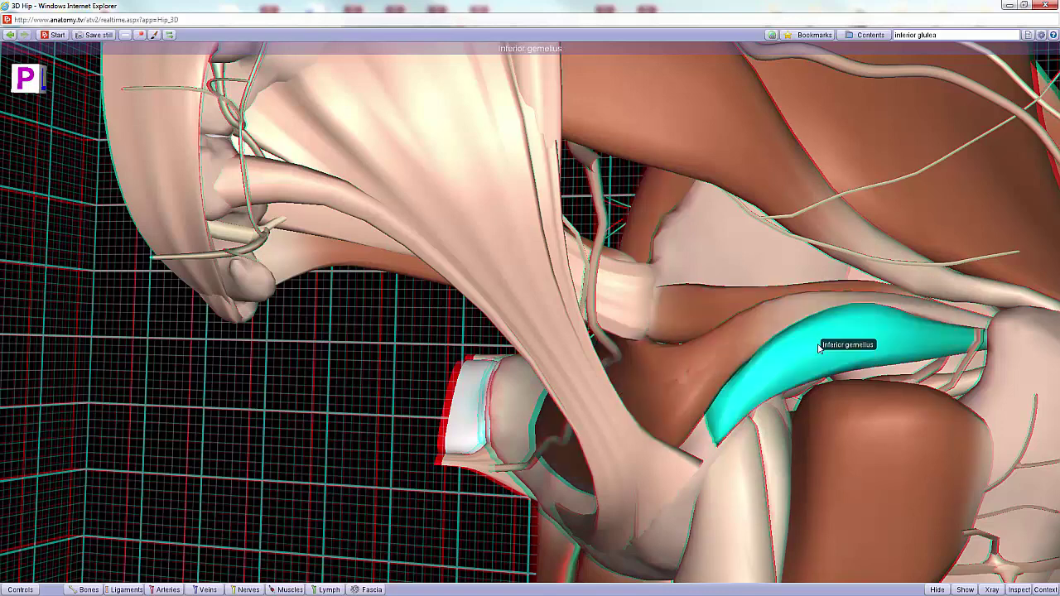
# Step: Highlight the quadratus femoris below the inferior gemellus and view it between the ischium and the femur
pyautogui.click(870, 451)
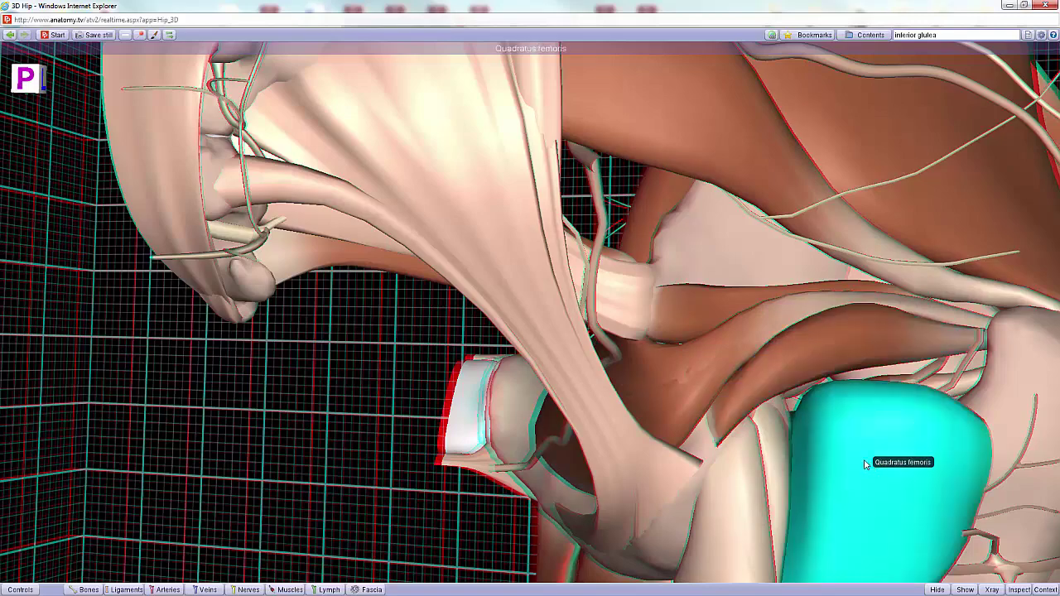
pyautogui.moveTo(867, 463); pyautogui.dragTo(840, 454)
pyautogui.scroll(-4, 878, 496)
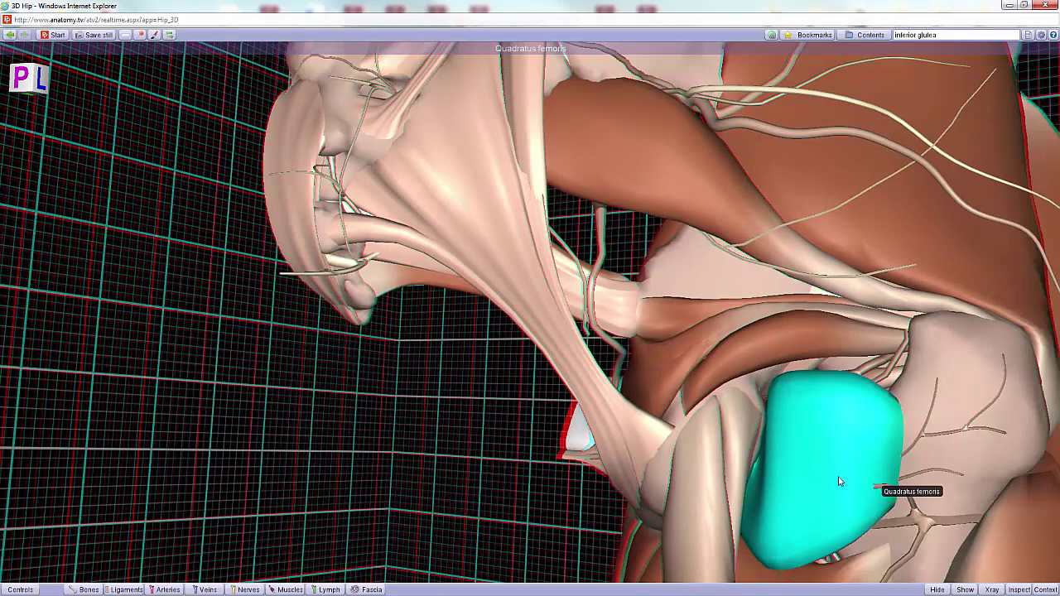
pyautogui.moveTo(815, 458); pyautogui.dragTo(729, 386, button='right')
pyautogui.moveTo(711, 399); pyautogui.dragTo(719, 420)
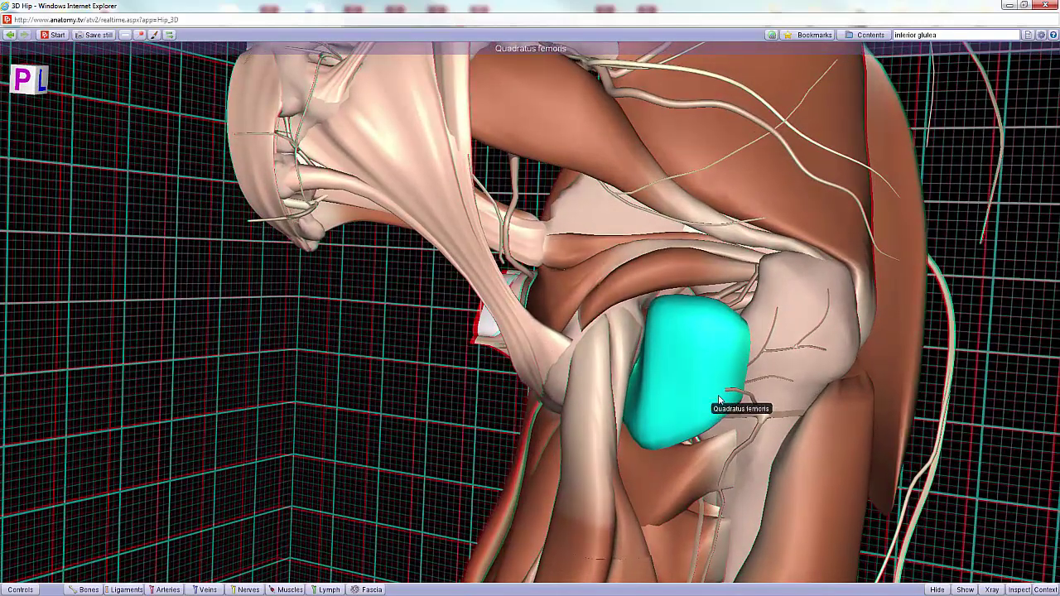
# Step: Examine the lateral ends of the inferior gemellus, obturator internus and superior gemellus up close, highlighting each muscle
pyautogui.click(711, 262)
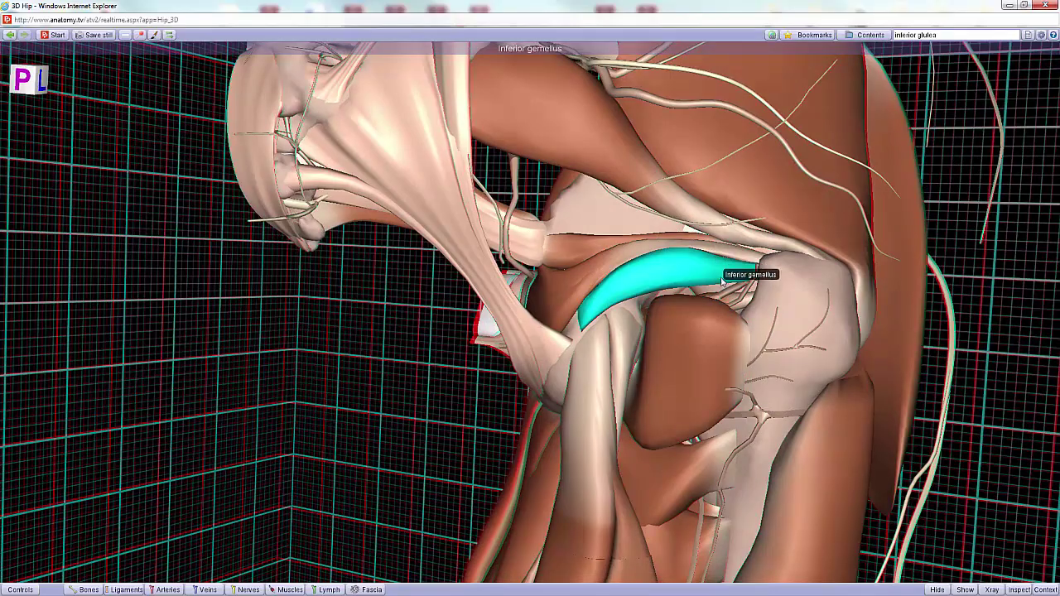
pyautogui.moveTo(720, 291); pyautogui.dragTo(740, 282)
pyautogui.scroll(5, 740, 283)
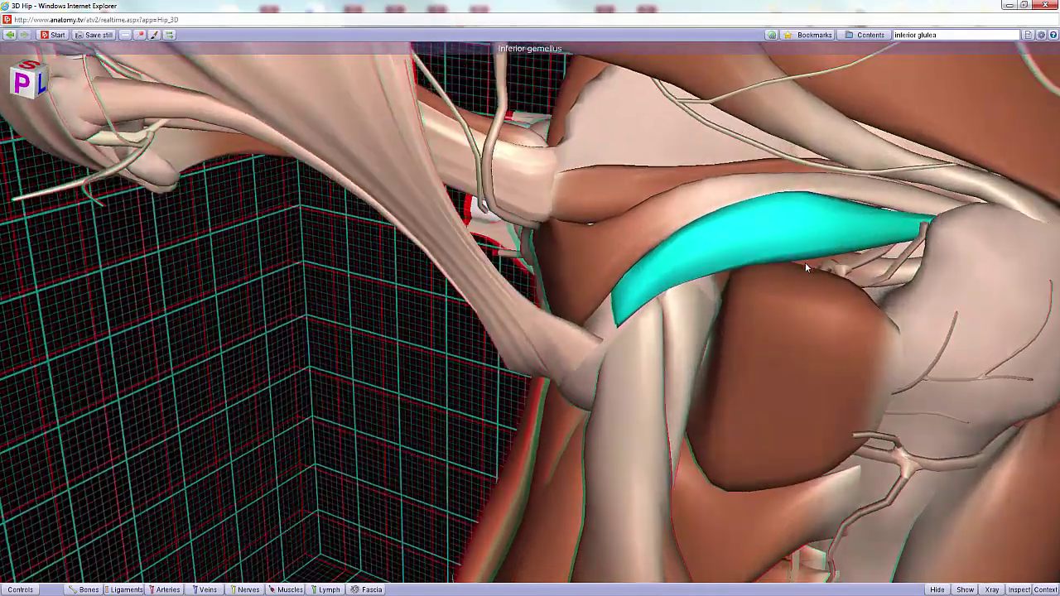
pyautogui.moveTo(801, 265); pyautogui.dragTo(831, 237)
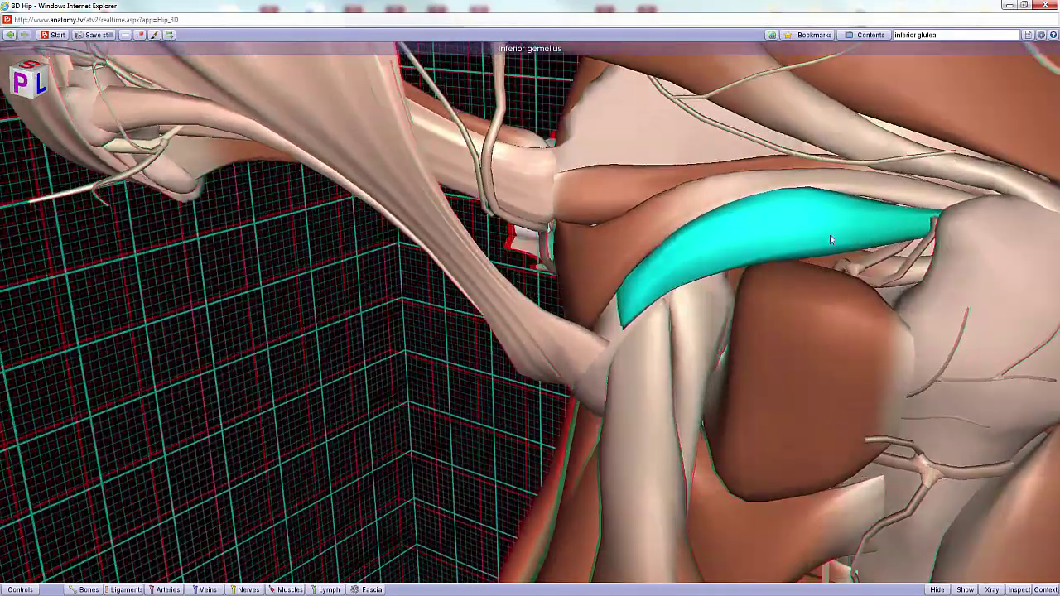
pyautogui.click(925, 202)
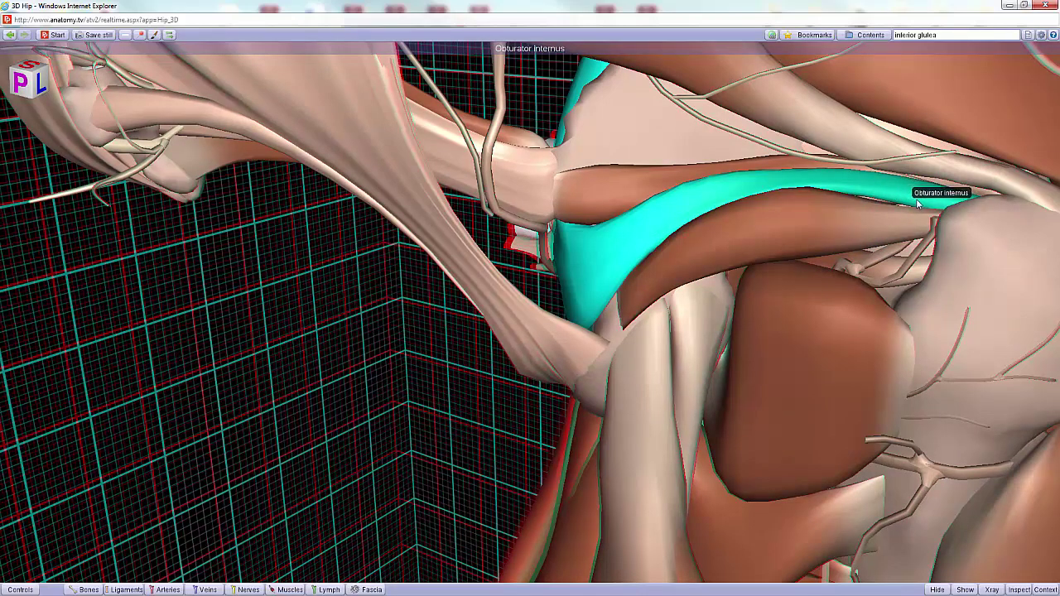
pyautogui.moveTo(912, 202); pyautogui.dragTo(892, 207)
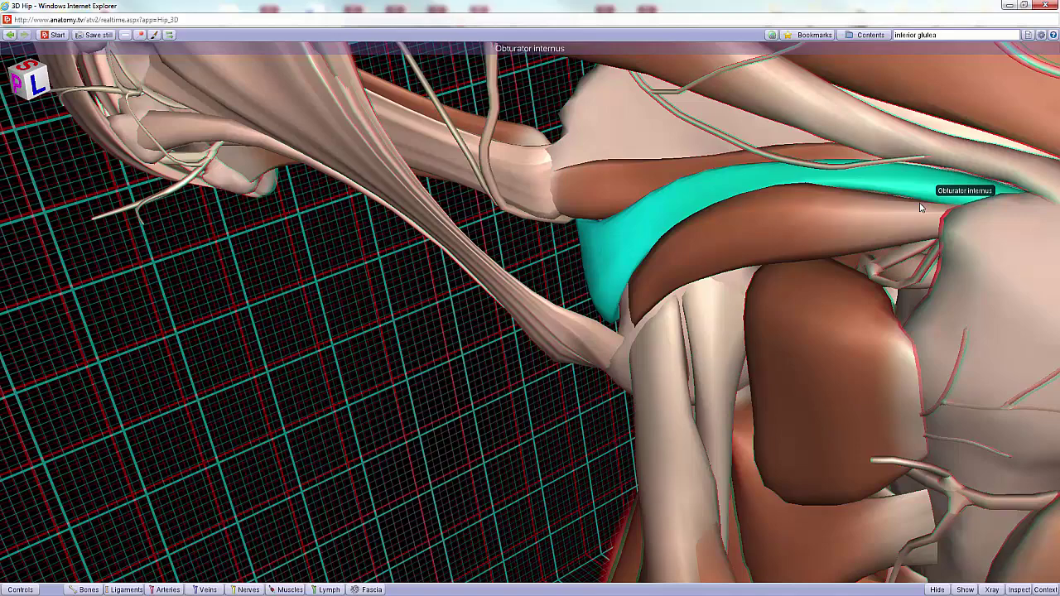
pyautogui.click(912, 218)
pyautogui.click(853, 155)
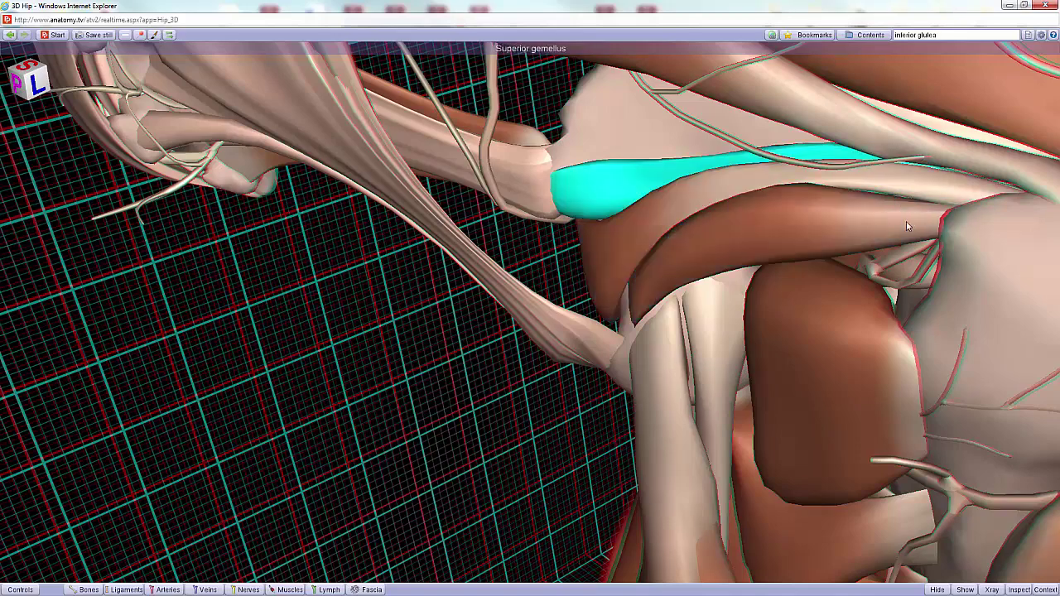
# Step: Highlight the obturator internus where its tendon reaches the greater trochanter of the femur
pyautogui.moveTo(905, 221); pyautogui.dragTo(899, 217)
pyautogui.moveTo(981, 236); pyautogui.dragTo(806, 311)
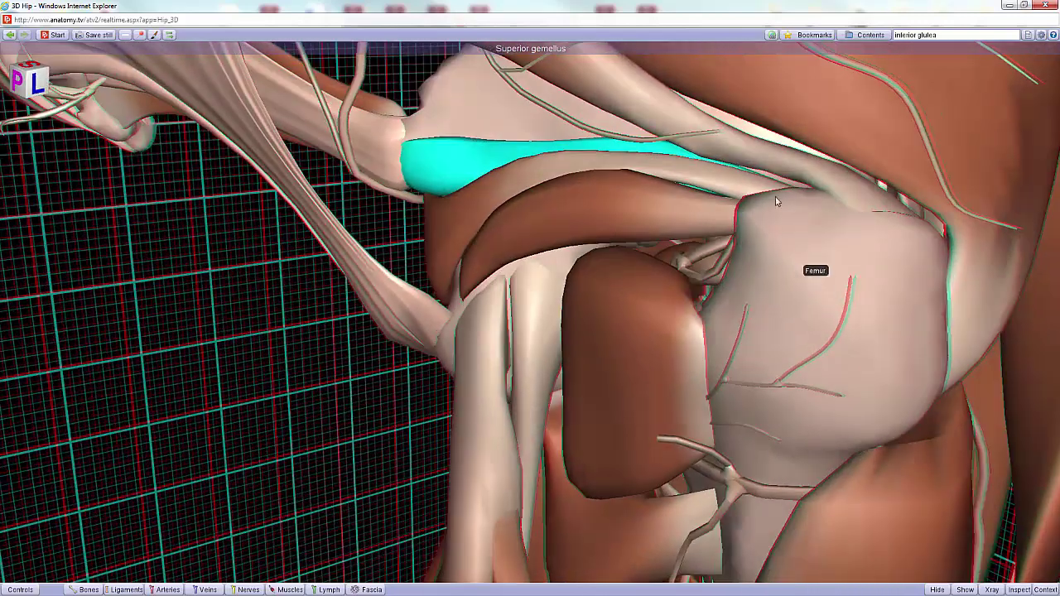
pyautogui.click(751, 183)
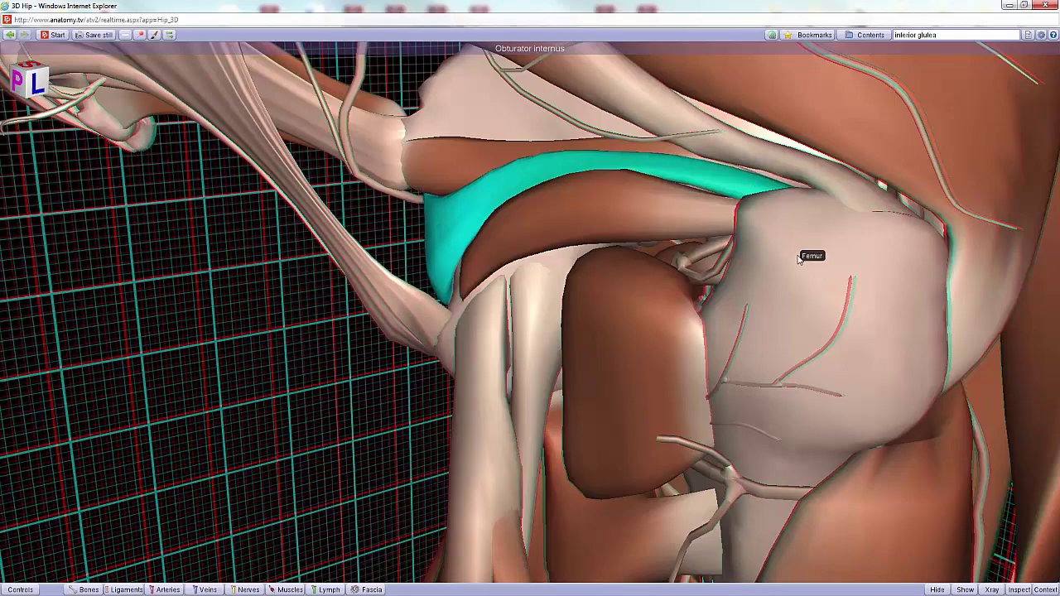
# Step: Inspect the obturator internus in isolation from several angles, and return to the full hip model
pyautogui.moveTo(802, 304); pyautogui.dragTo(882, 298)
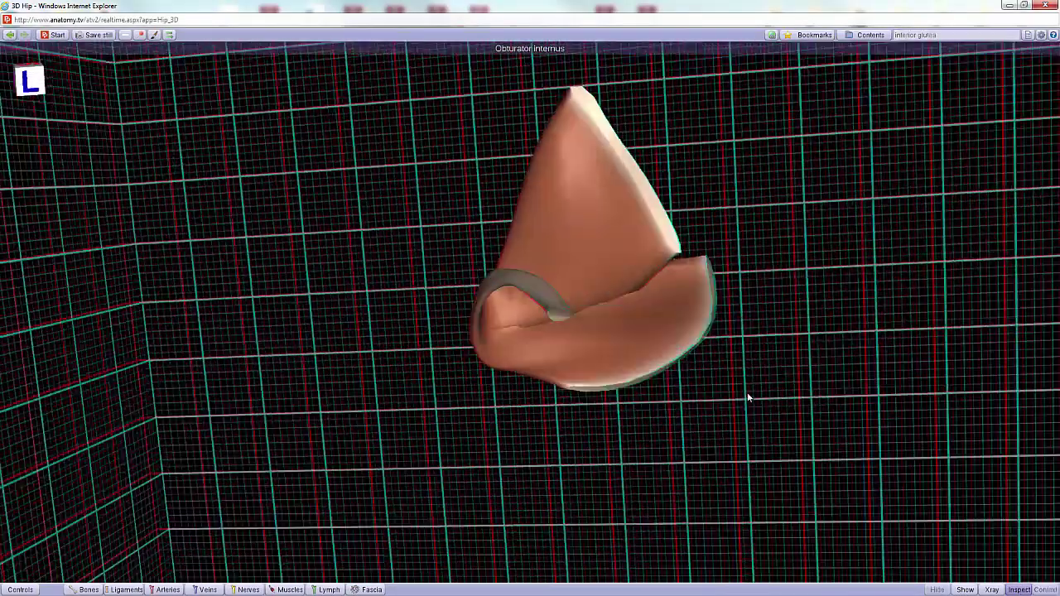
pyautogui.moveTo(748, 396); pyautogui.dragTo(769, 473)
pyautogui.moveTo(836, 485); pyautogui.dragTo(651, 487)
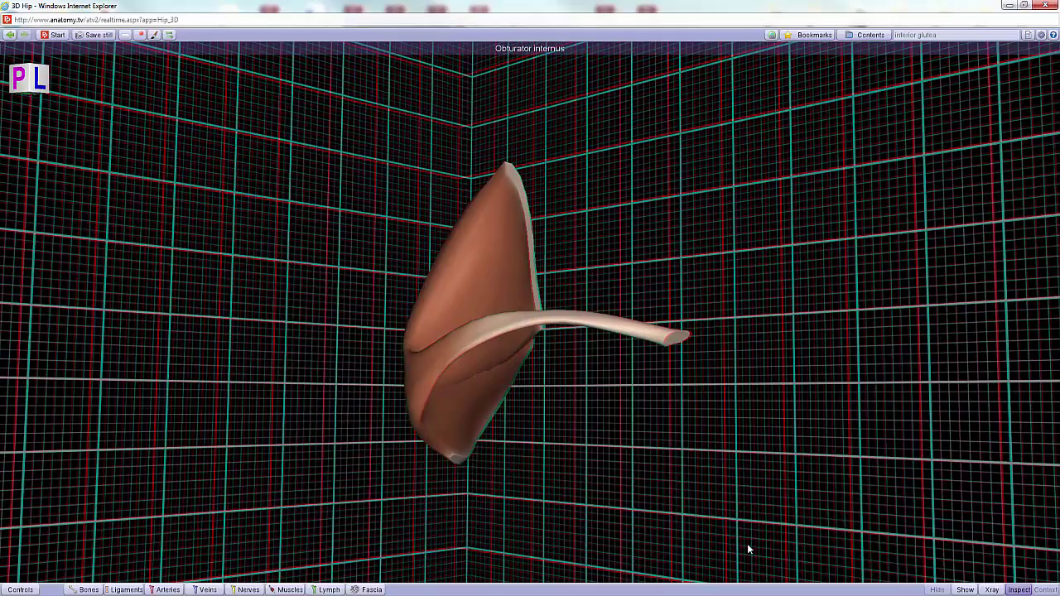
pyautogui.click(1020, 590)
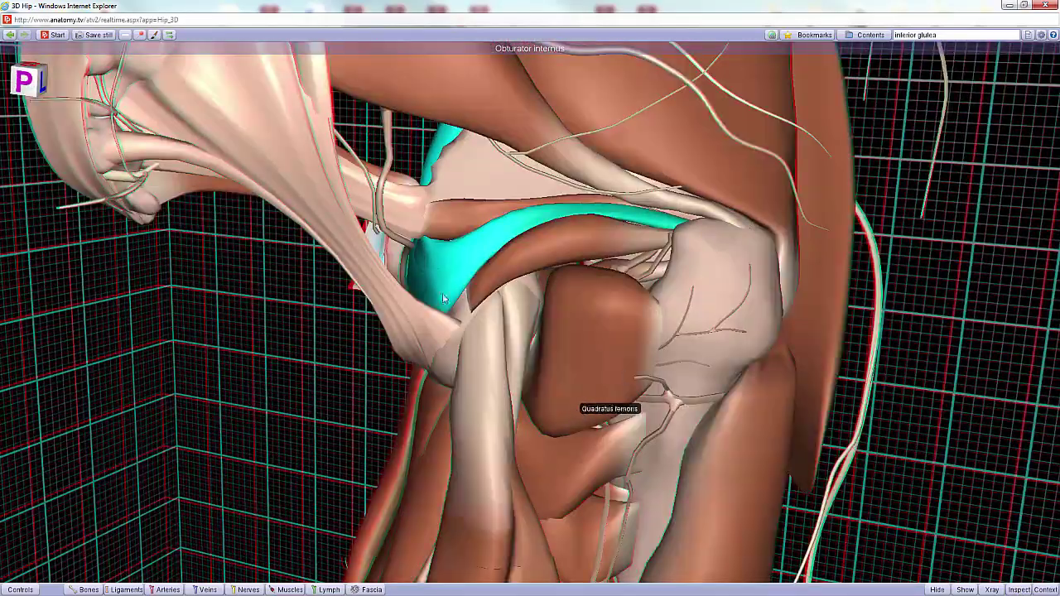
# Step: Highlight the piriformis and examine its course from the sacrum to the greater trochanter from posterior and anterior views
pyautogui.moveTo(443, 294); pyautogui.dragTo(563, 399)
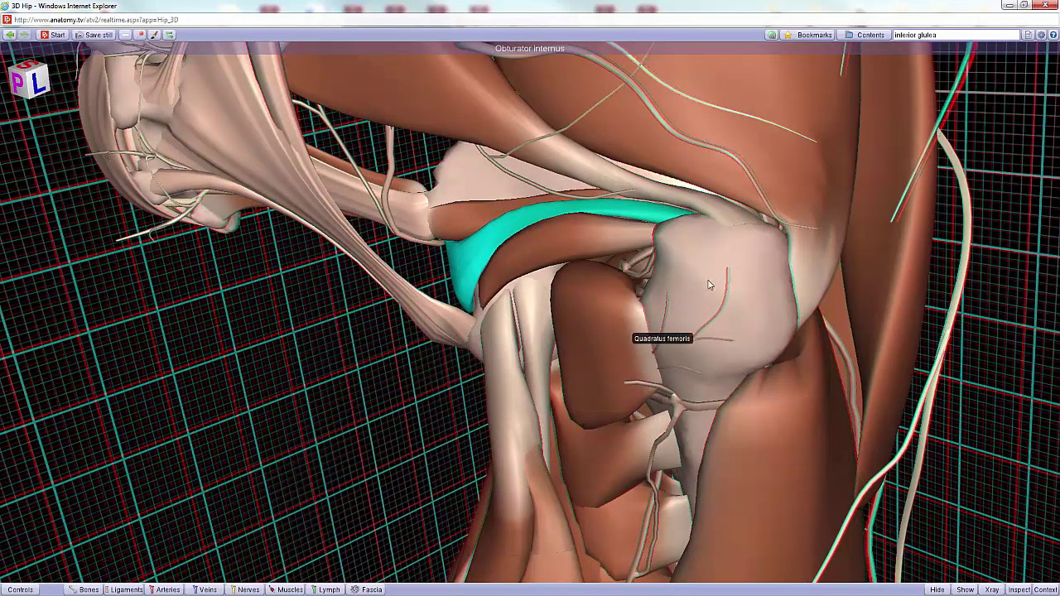
pyautogui.click(717, 213)
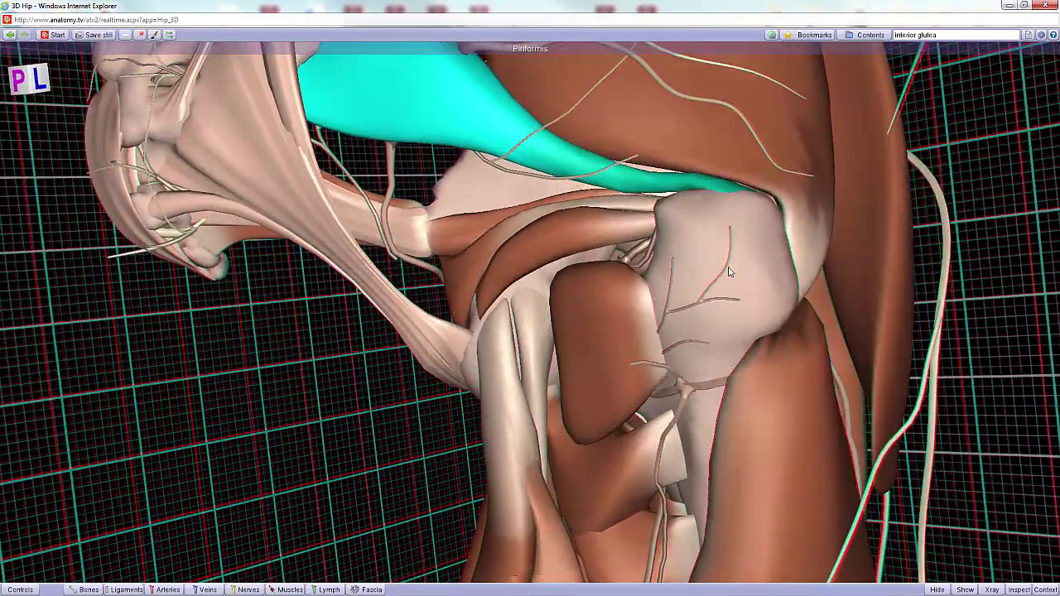
pyautogui.moveTo(730, 271); pyautogui.dragTo(419, 270)
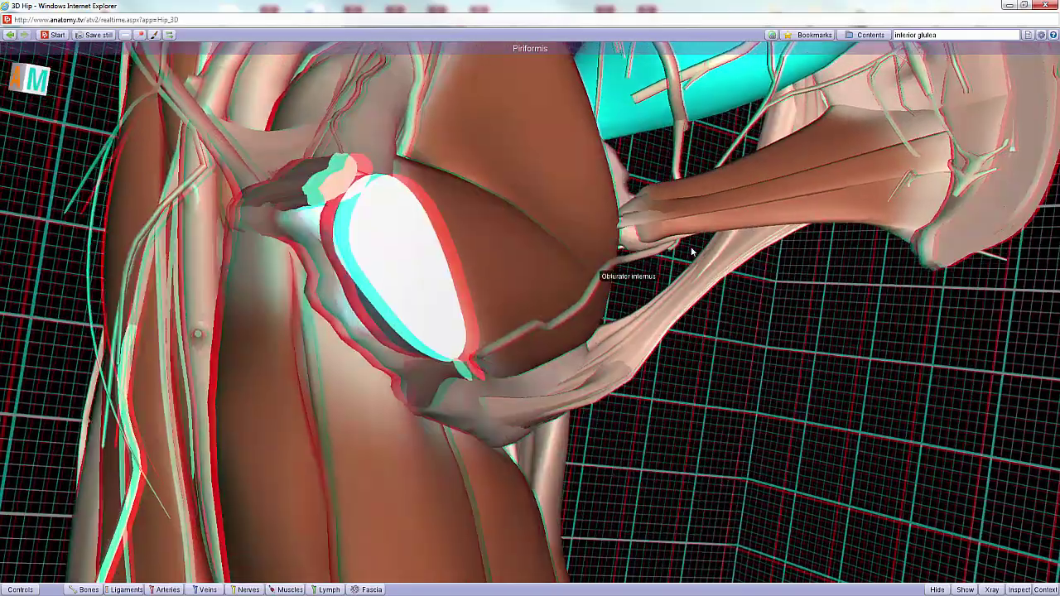
pyautogui.moveTo(721, 294); pyautogui.dragTo(795, 430, button='right')
pyautogui.moveTo(802, 372); pyautogui.dragTo(638, 366)
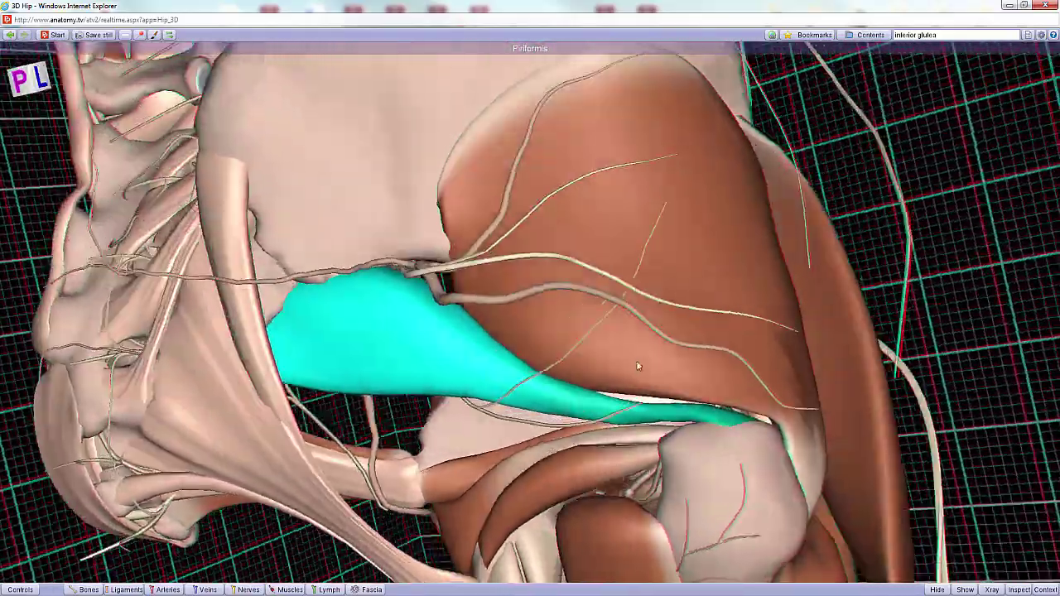
pyautogui.moveTo(401, 400); pyautogui.dragTo(497, 246)
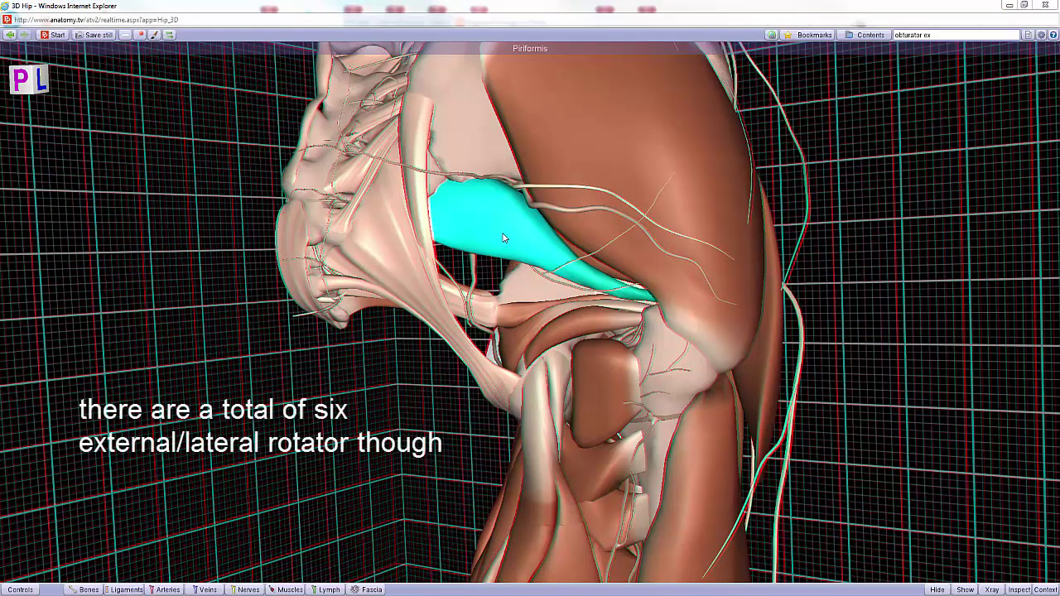
# Step: Highlight the superior gemellus, obturator internus and inferior gemellus one after another in the posterior hip
pyautogui.click(514, 315)
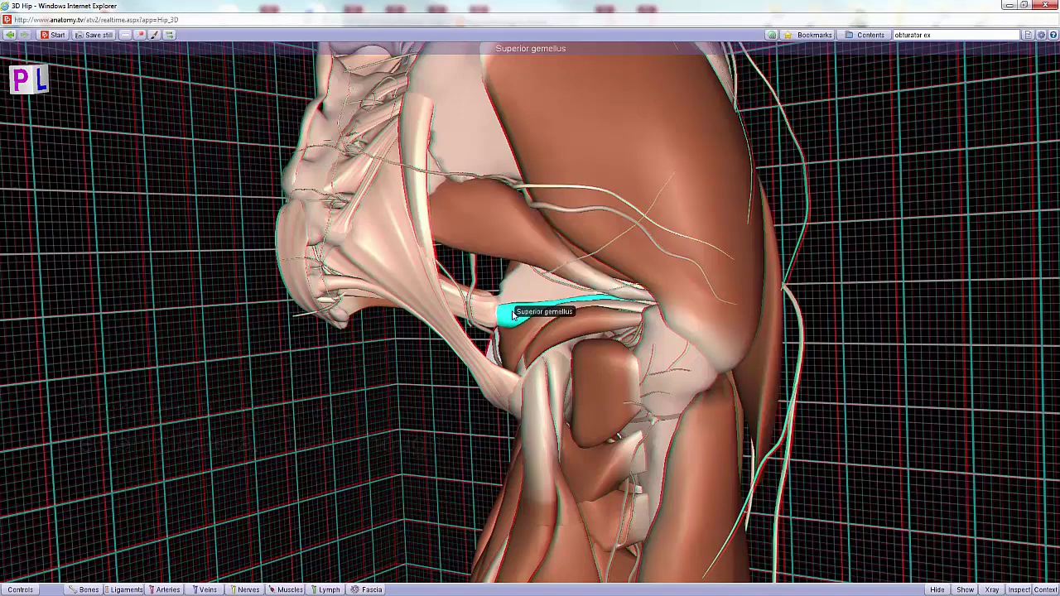
pyautogui.click(524, 334)
pyautogui.moveTo(524, 335); pyautogui.dragTo(633, 328)
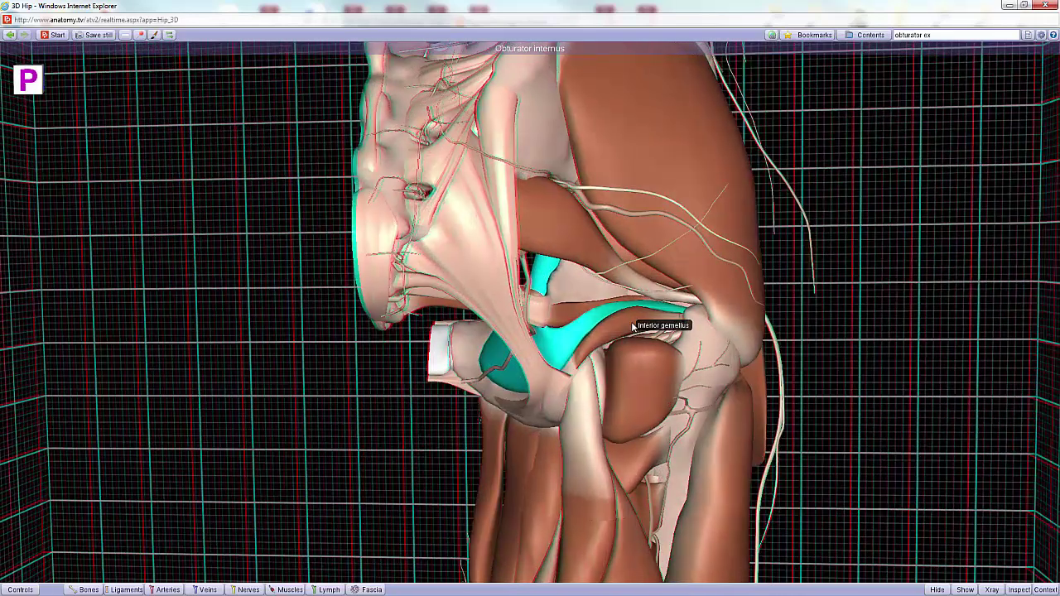
pyautogui.click(633, 330)
# Step: Highlight the quadratus femoris below the inferior gemellus and hide it to expose the deeper structures
pyautogui.click(645, 358)
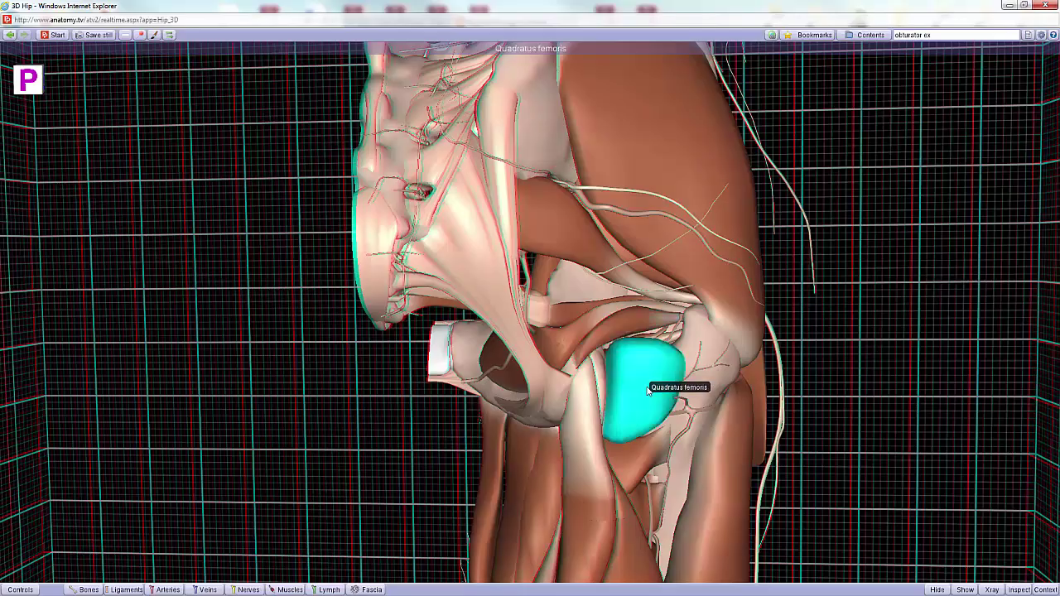
pyautogui.scroll(3, 638, 377)
pyautogui.scroll(1, 628, 390)
pyautogui.moveTo(570, 368); pyautogui.dragTo(500, 334, button='right')
pyautogui.moveTo(573, 382)
pyautogui.mouseDown()
pyautogui.moveTo(546, 381)
pyautogui.moveTo(558, 395)
pyautogui.moveTo(558, 366)
pyautogui.mouseUp()
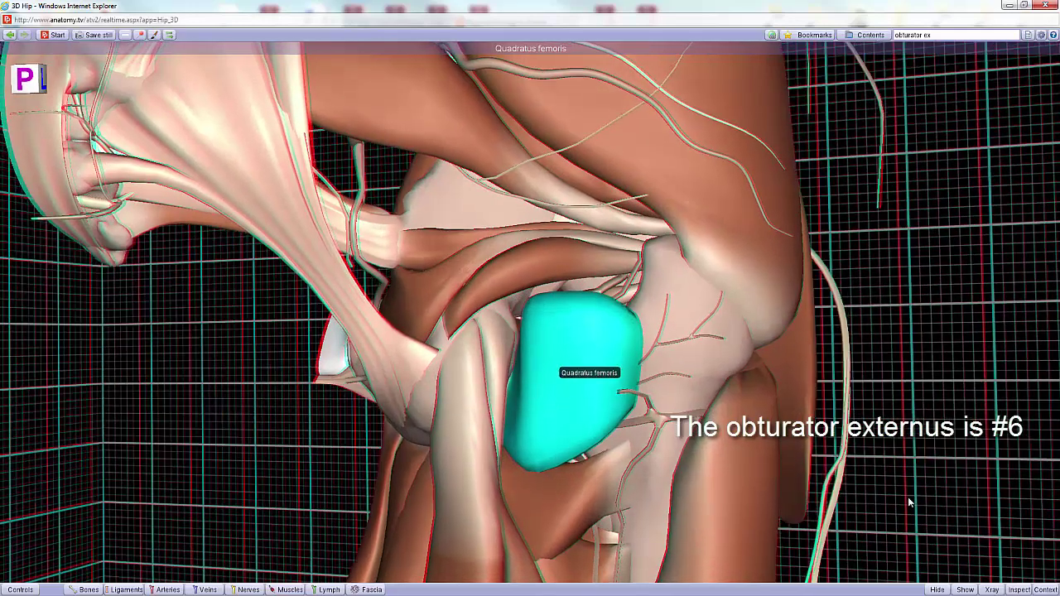
pyautogui.click(938, 590)
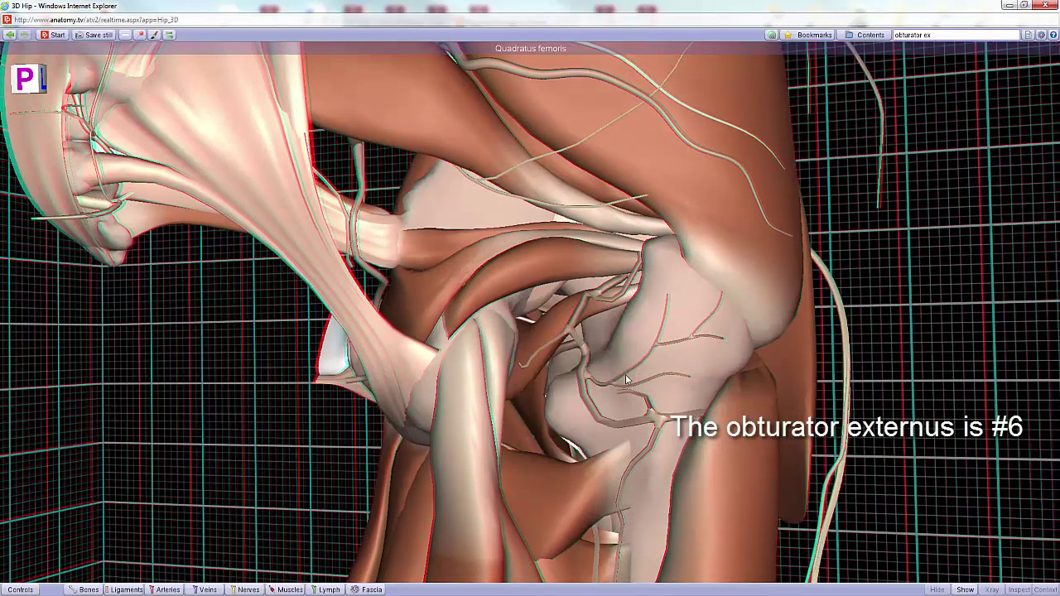
# Step: Highlight the obturator externus behind the femoral neck and inspect its attachment near the greater trochanter up close
pyautogui.click(553, 326)
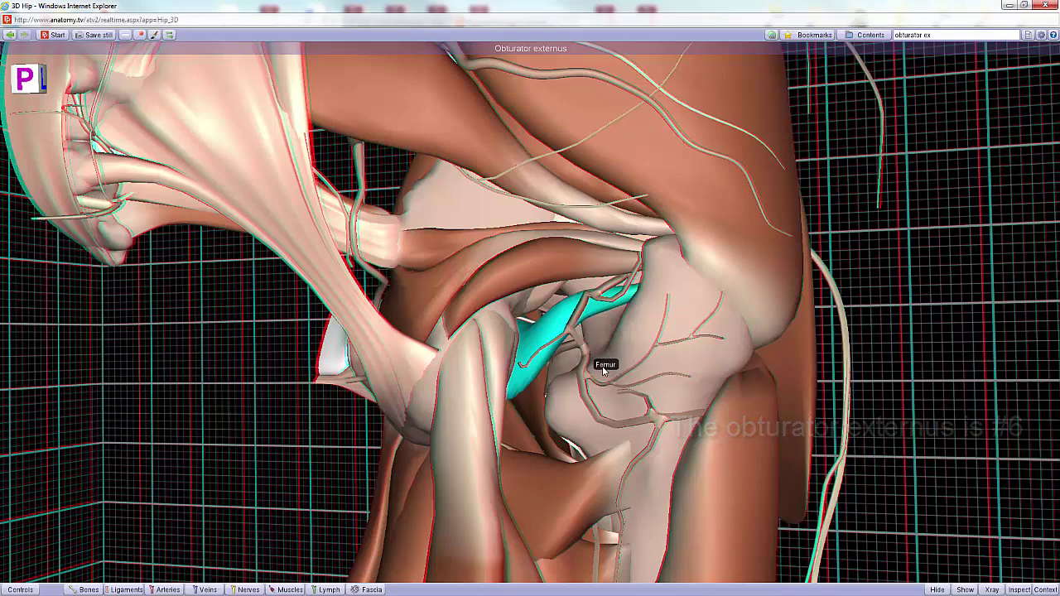
pyautogui.moveTo(611, 367); pyautogui.dragTo(539, 398)
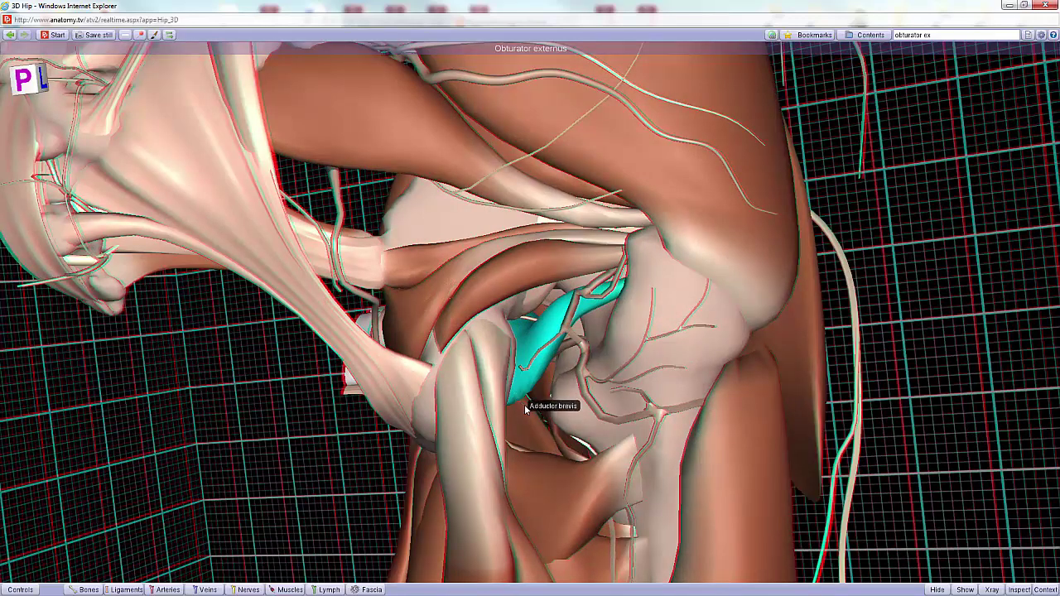
pyautogui.moveTo(545, 407); pyautogui.dragTo(688, 343)
pyautogui.scroll(6, 688, 343)
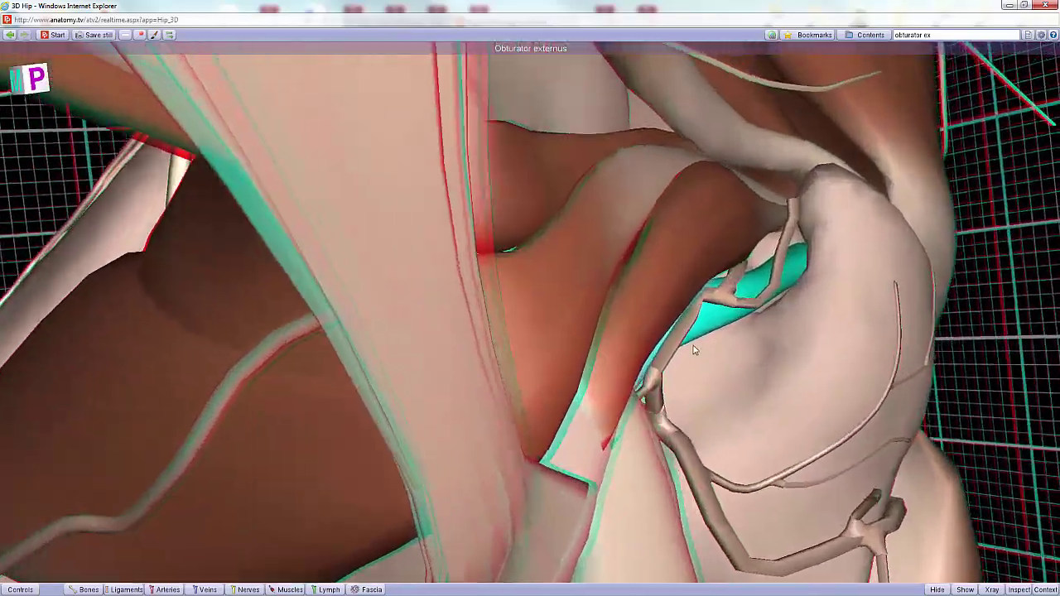